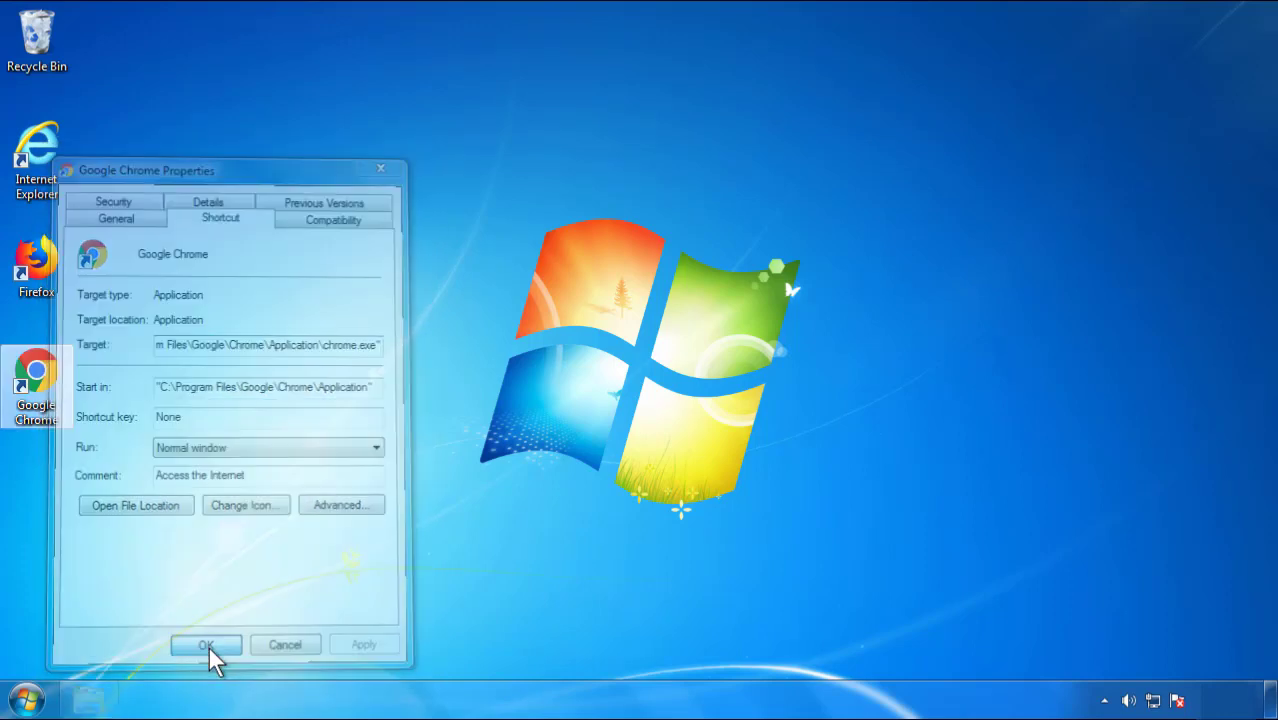
- Close the Google Chrome shortcut's Properties dialog and bring up the Start menu
left_click(27, 700)
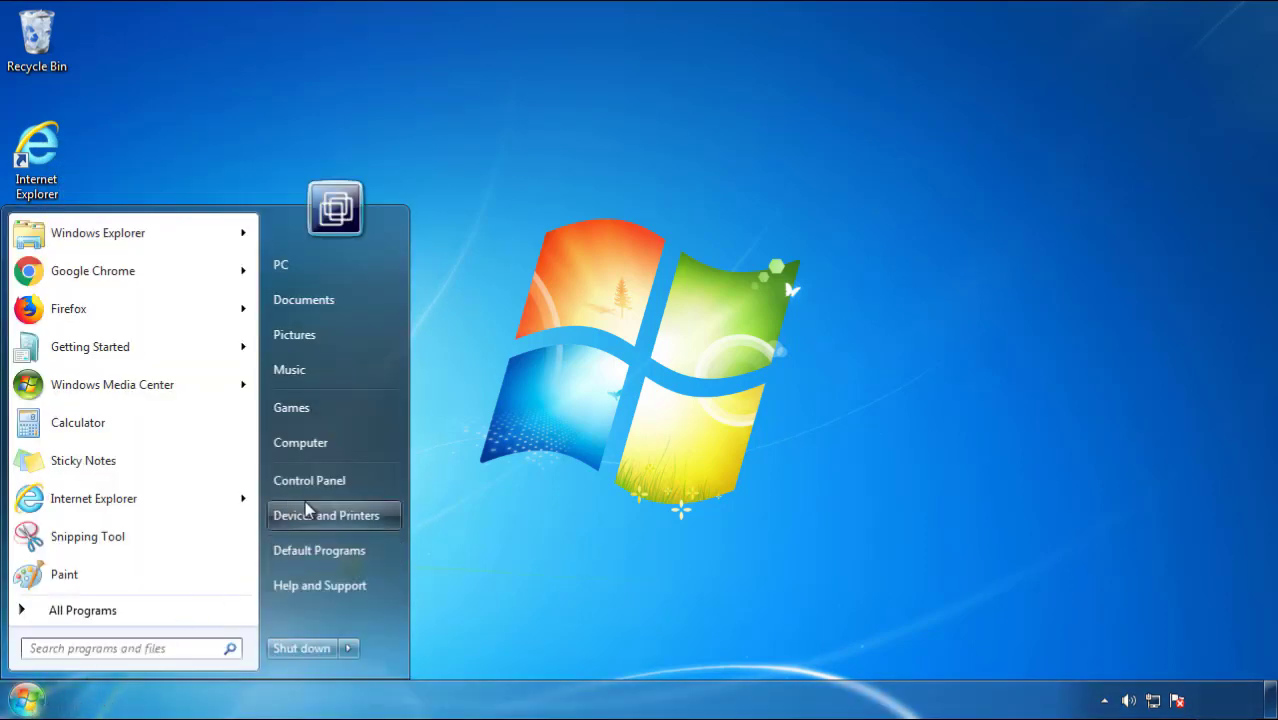
- Open Control Panel's installed programs list sorted by install date, newest first
left_click(320, 470)
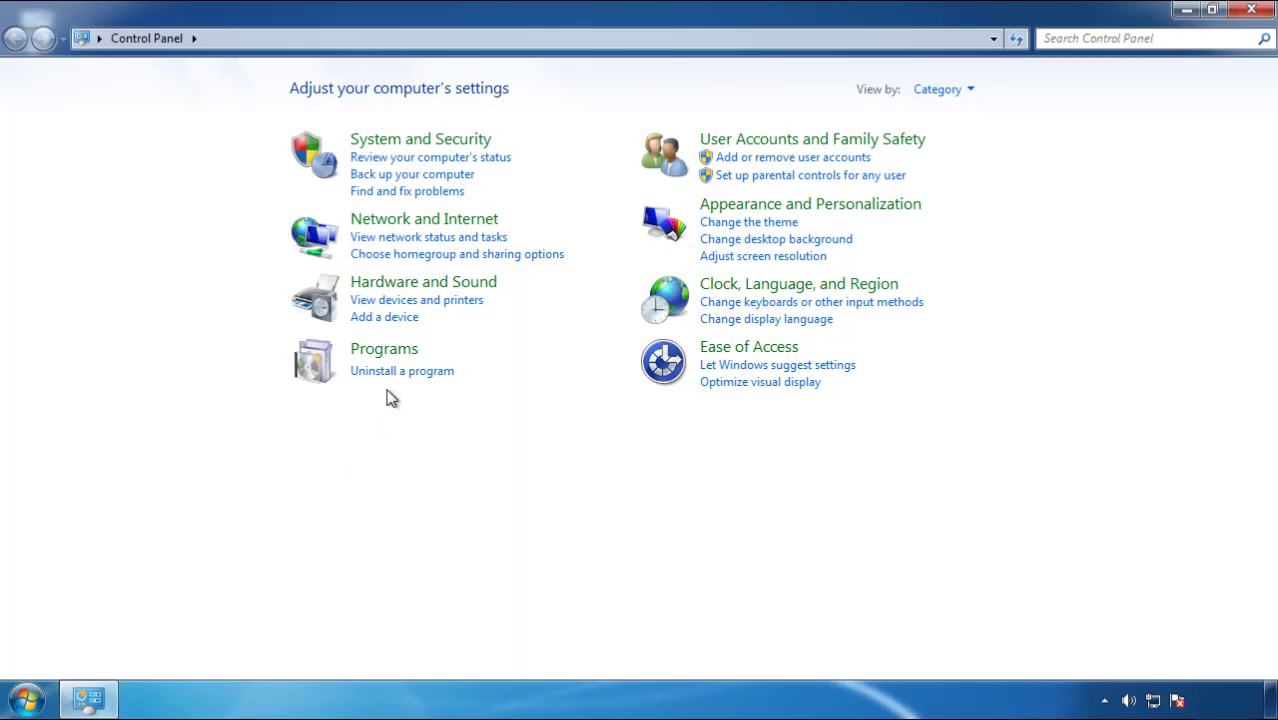
left_click(396, 372)
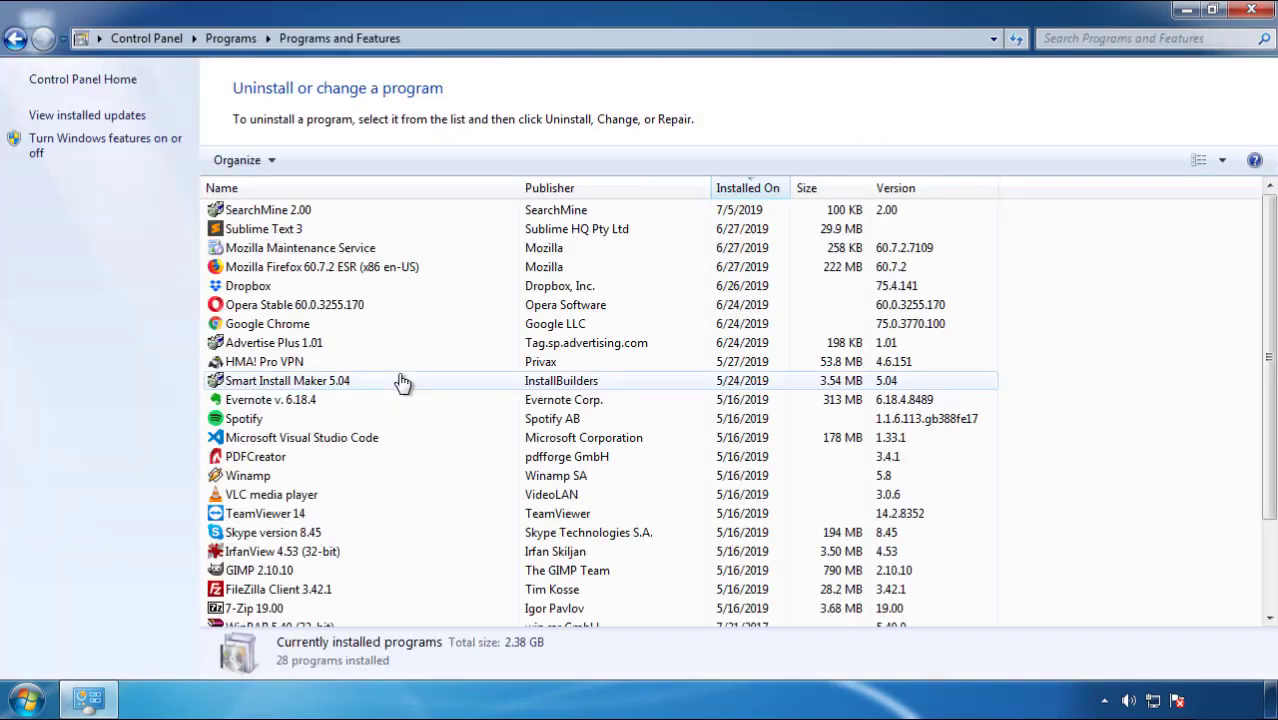
left_click(748, 190)
left_click(744, 190)
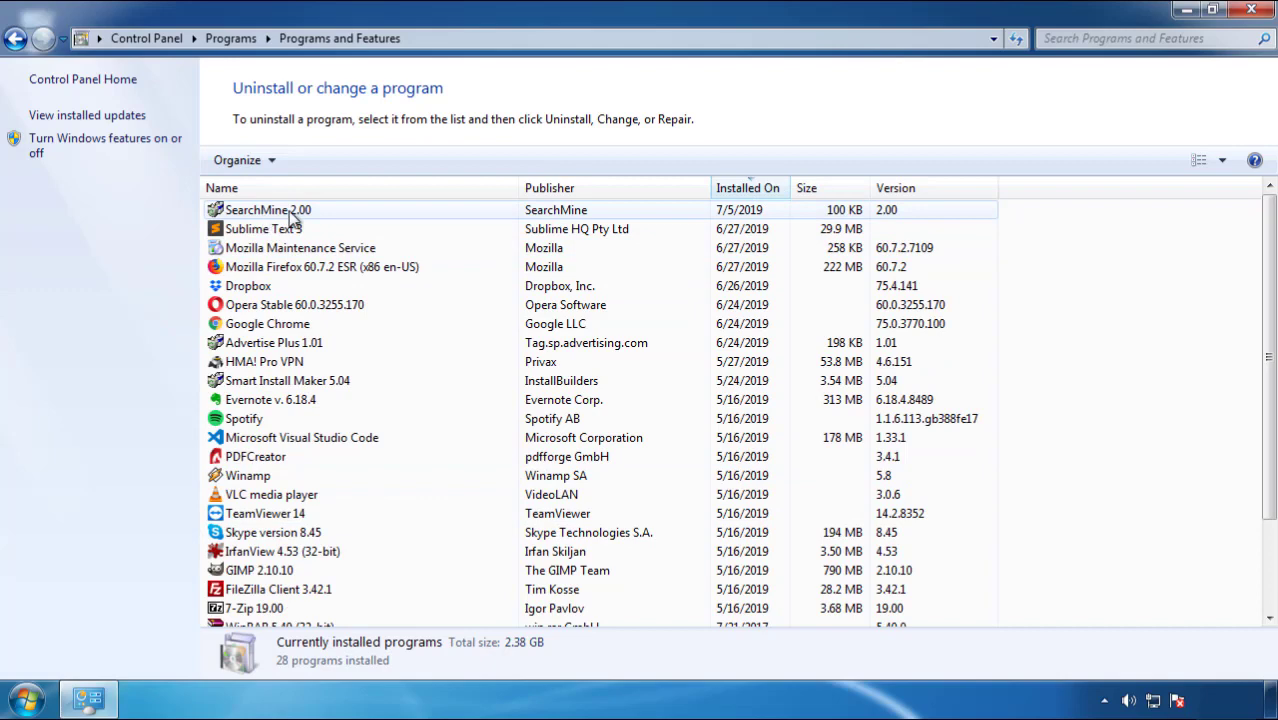
- Uninstall SearchMine 2.00 and close the Programs and Features window
left_click(267, 213)
left_click(320, 162)
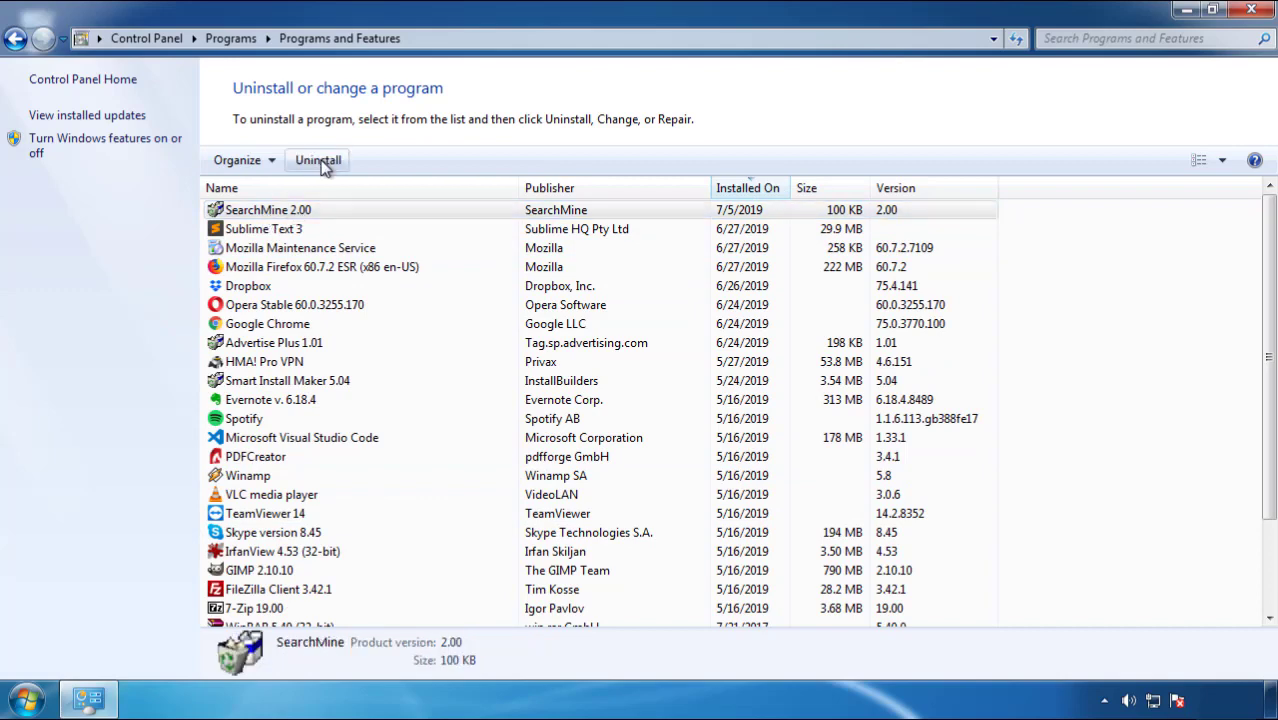
left_click(745, 530)
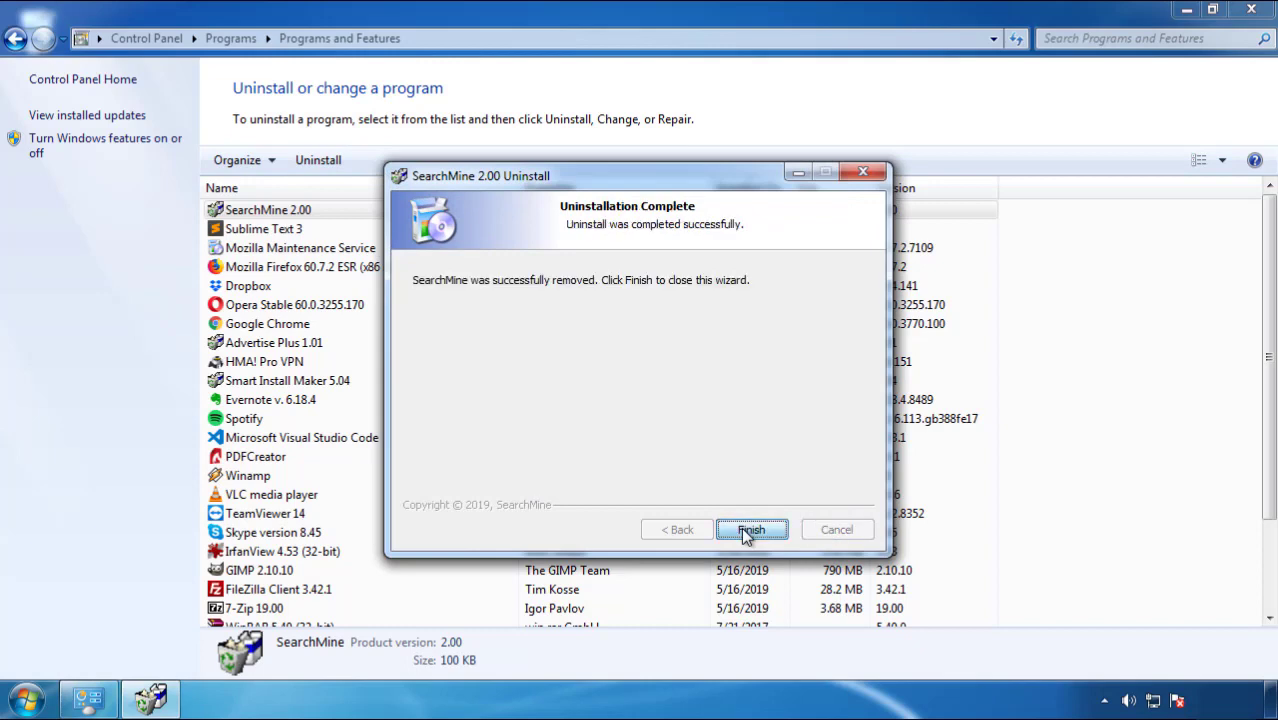
left_click(746, 528)
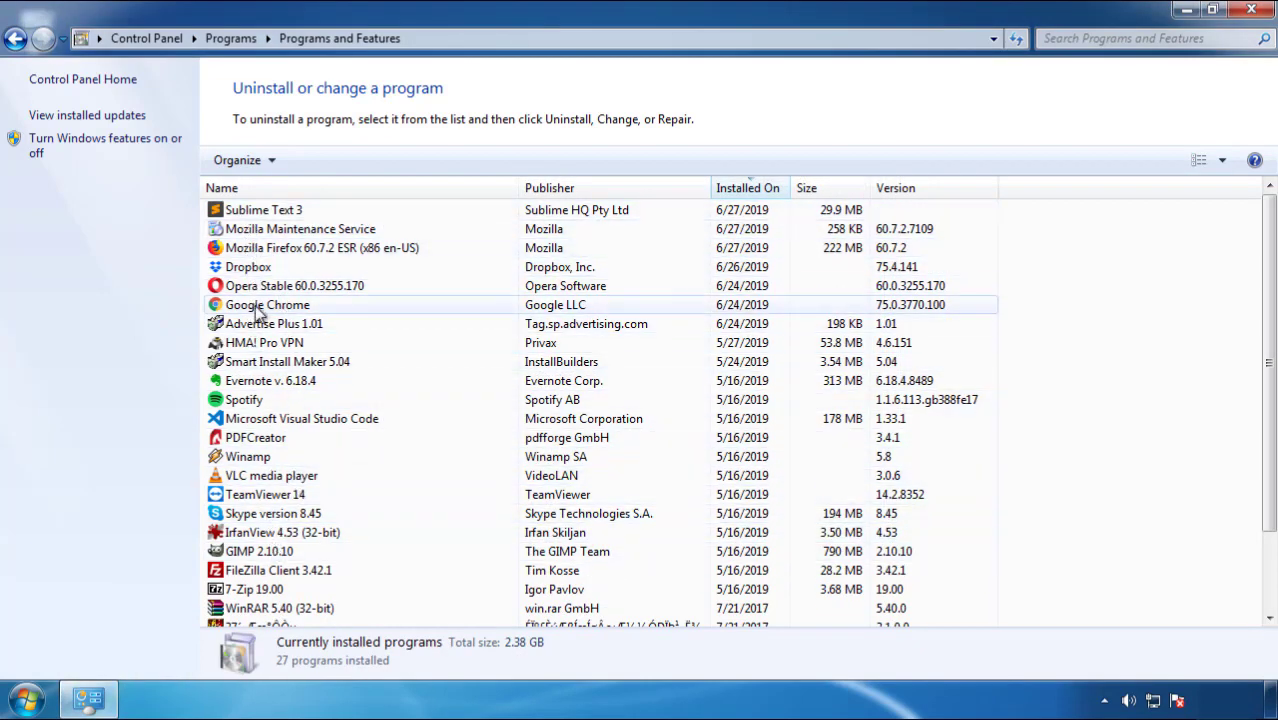
left_click(1253, 12)
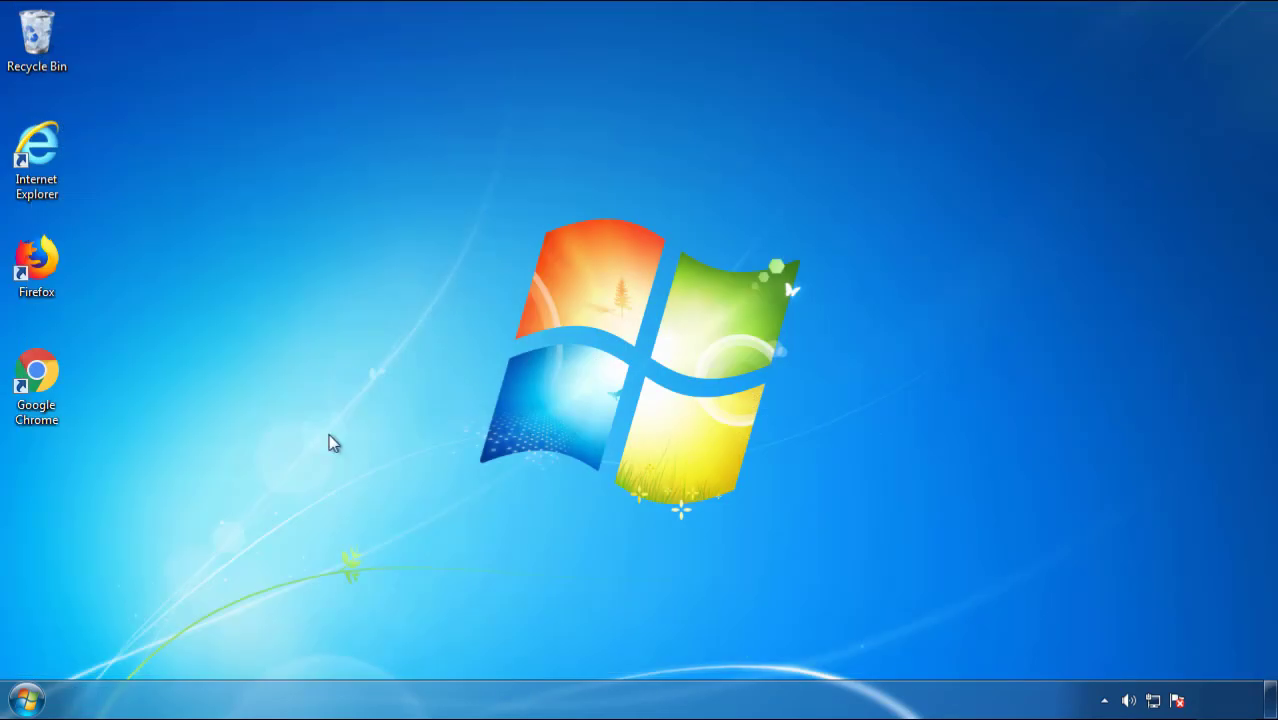
- Restart Windows 7 and boot into Safe Mode from Advanced Boot Options
left_click(22, 702)
left_click(347, 648)
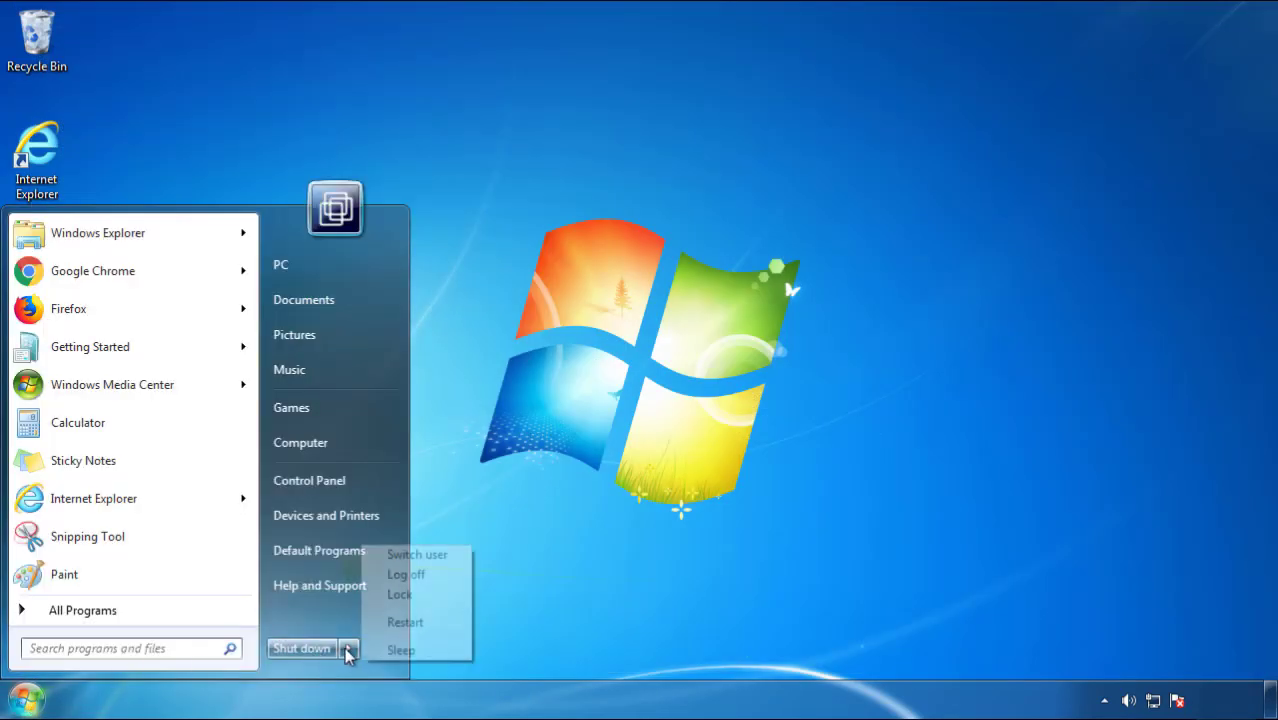
left_click(667, 547)
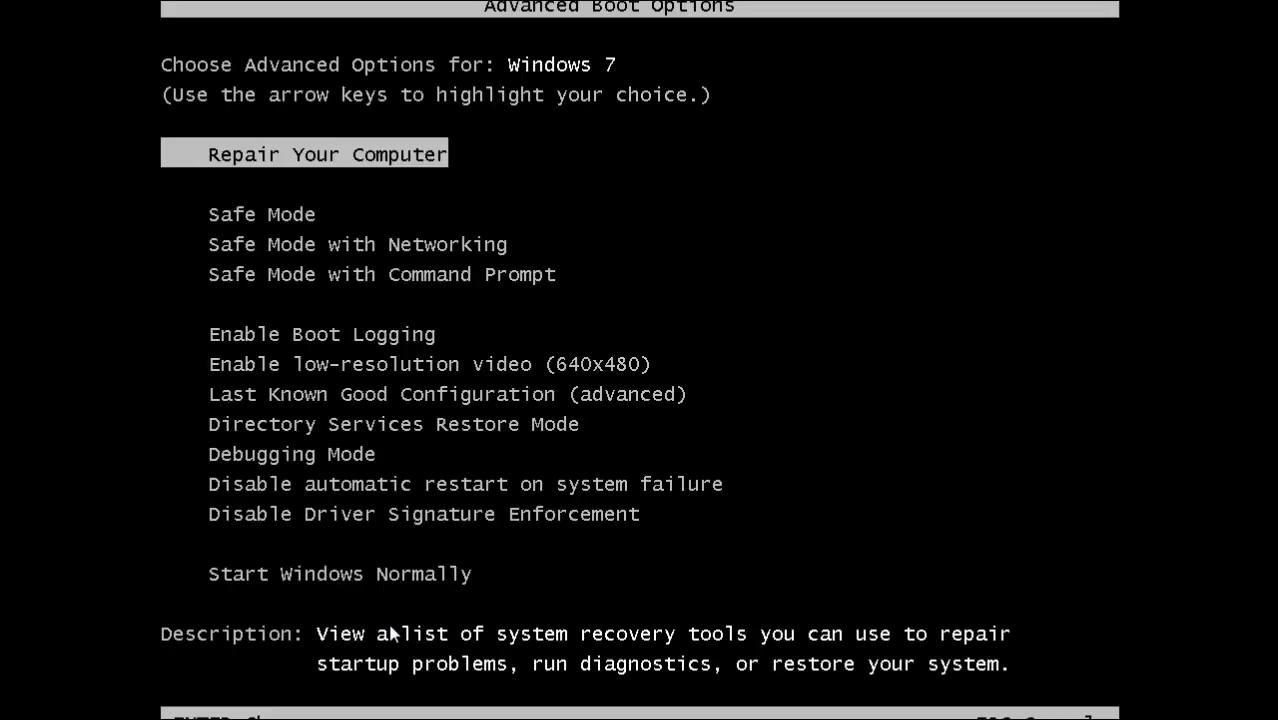
key("Down")
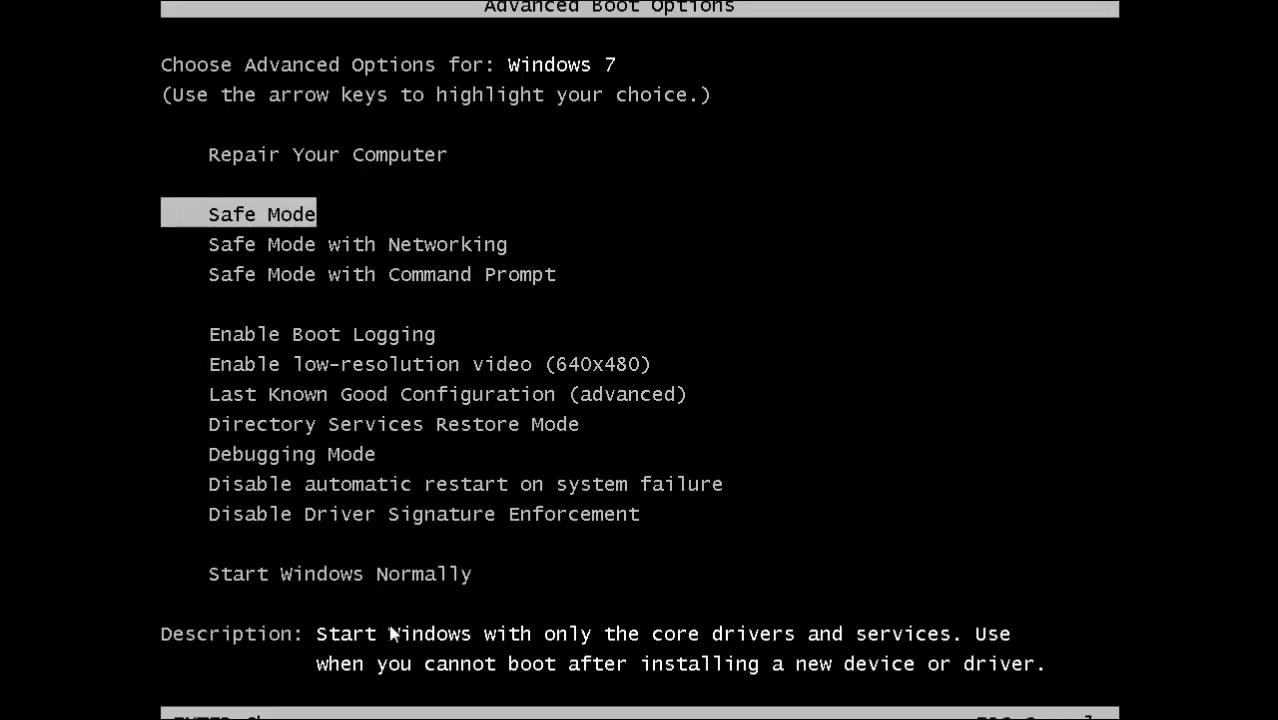
key("Return")
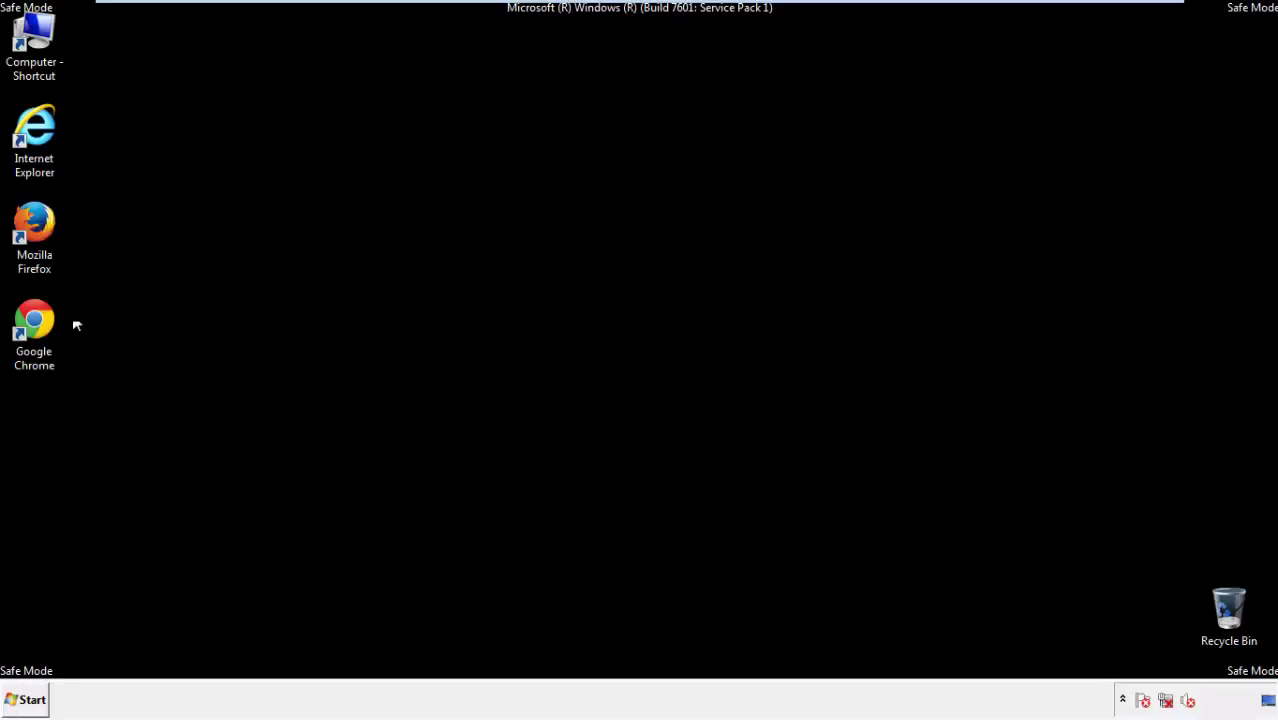
- Launch Firefox, decline the default-browser prompt, and make sure the menu bar is showing
double_click(46, 232)
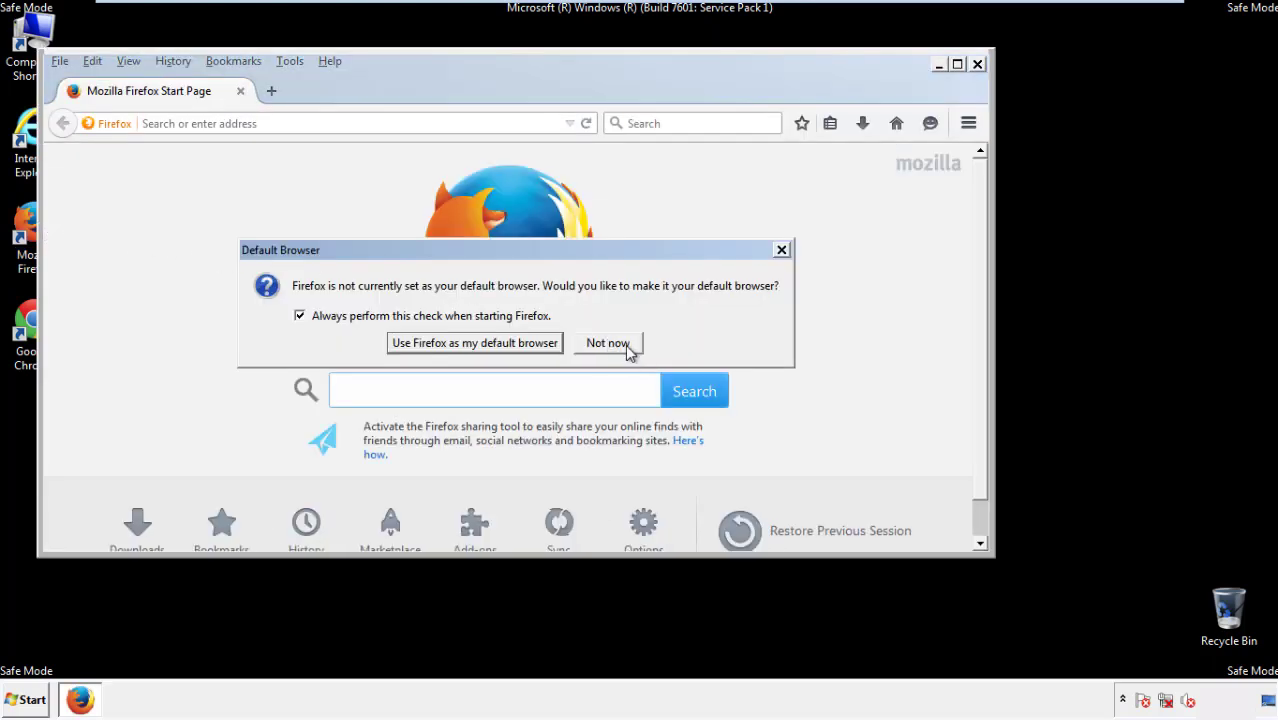
left_click(622, 343)
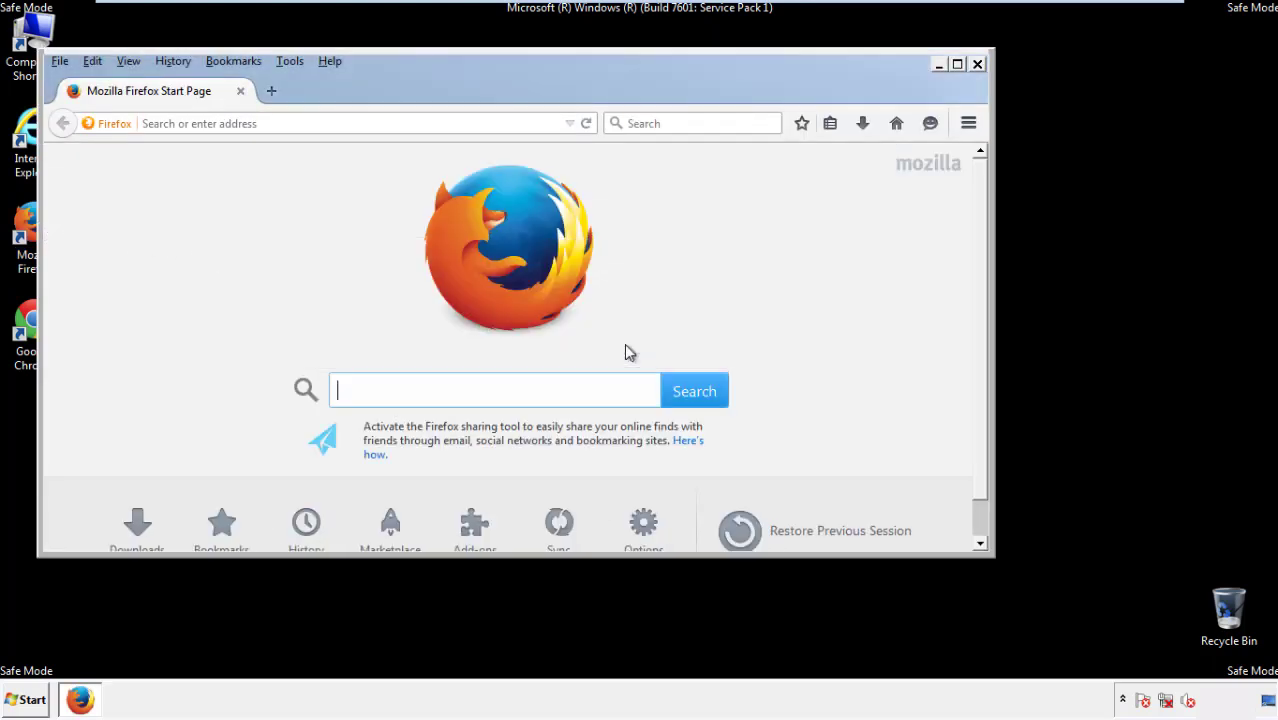
right_click(395, 88)
left_click(430, 149)
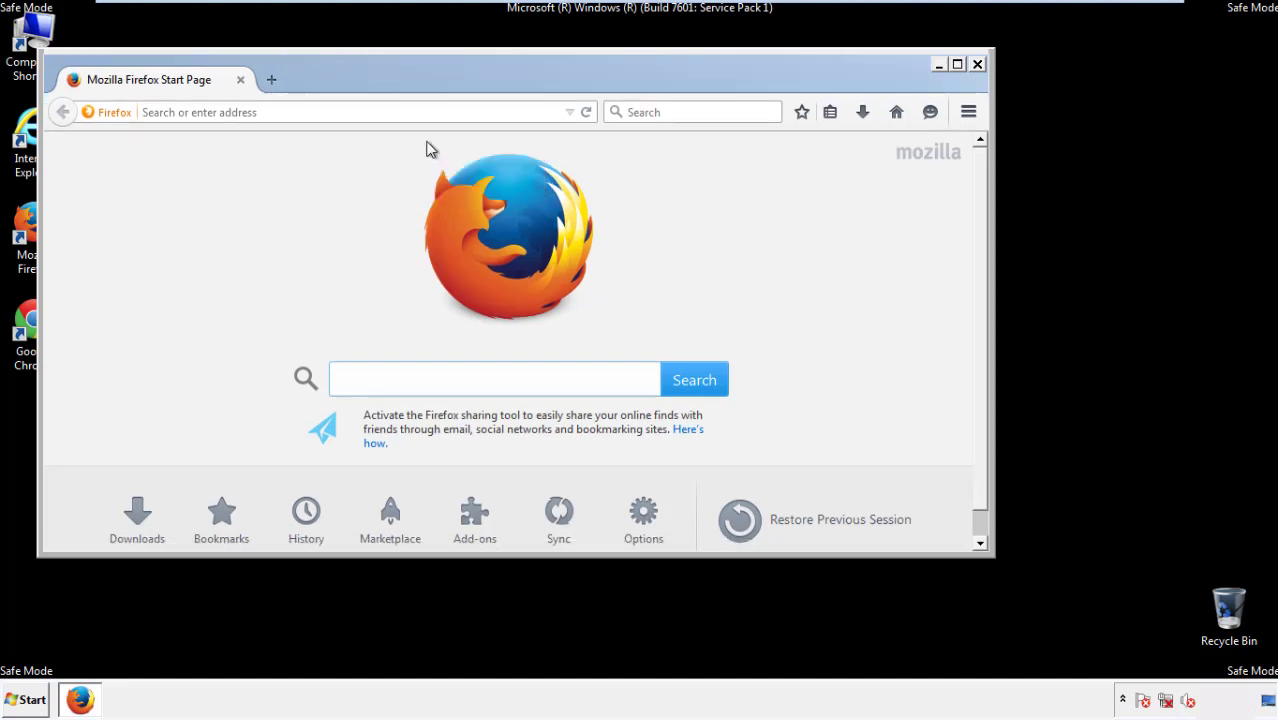
right_click(402, 82)
left_click(412, 152)
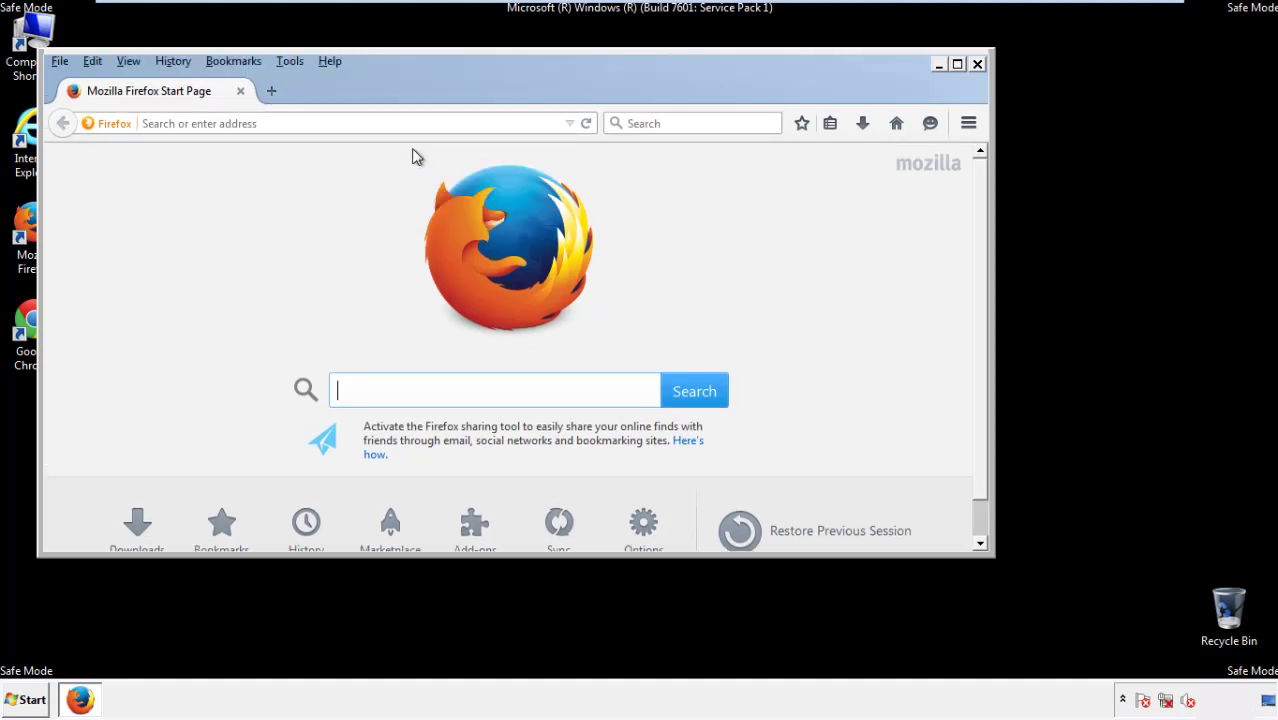
- Clear Firefox history for Everything, keeping Offline Website Data and Site Preferences checked
left_click(175, 62)
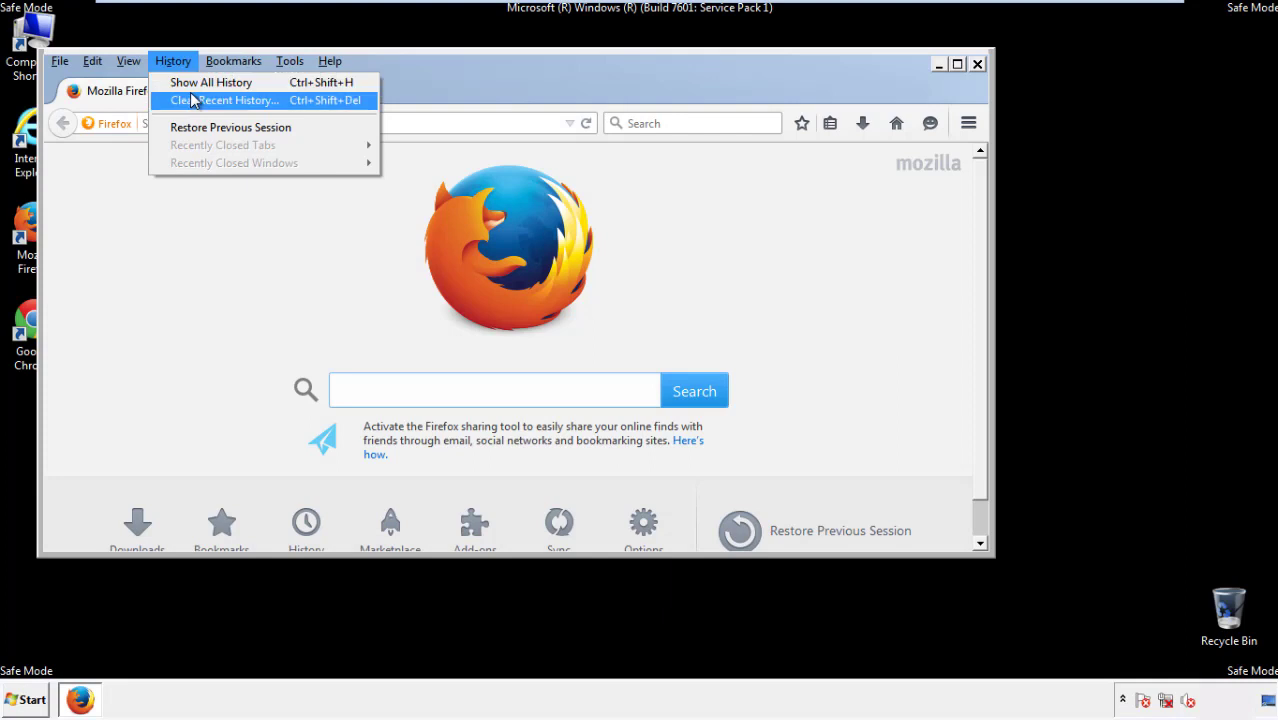
left_click(193, 100)
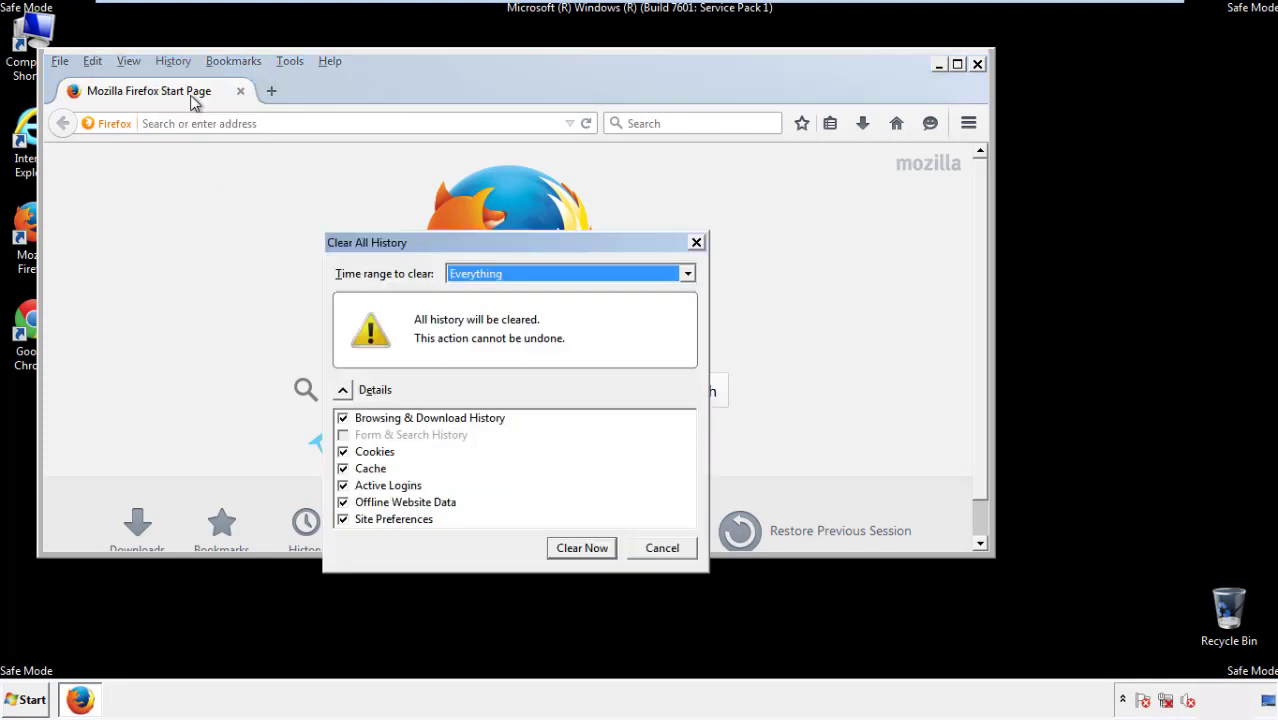
left_click(477, 275)
left_click(480, 375)
left_click(343, 502)
left_click(343, 502)
left_click(344, 521)
left_click(344, 521)
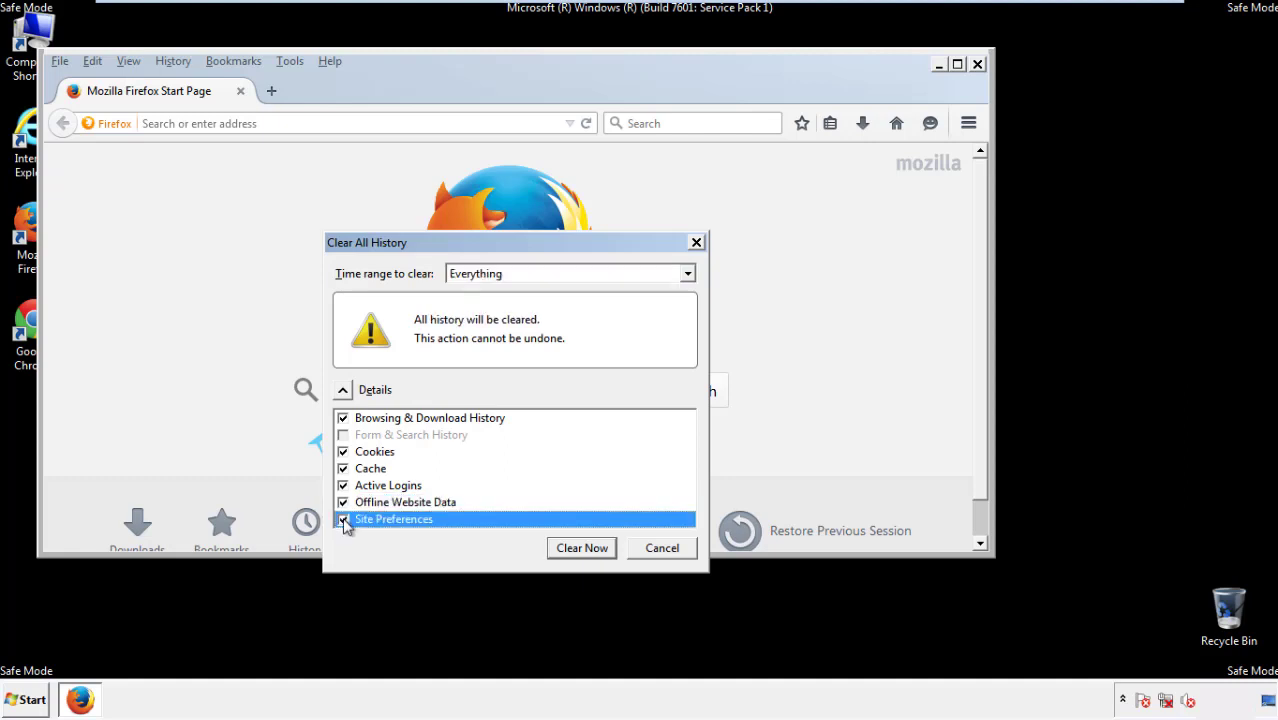
left_click(580, 549)
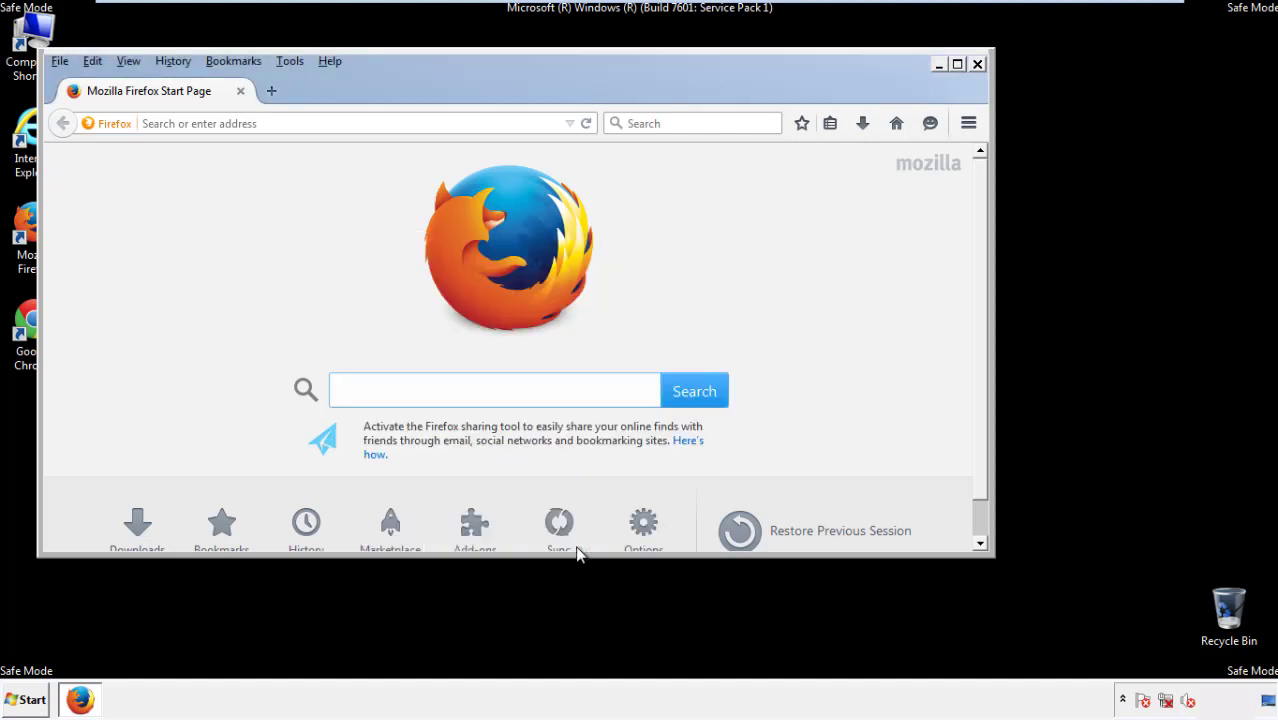
- Refresh Firefox to its defaults from the Troubleshooting Information page and finish the import
left_click(330, 61)
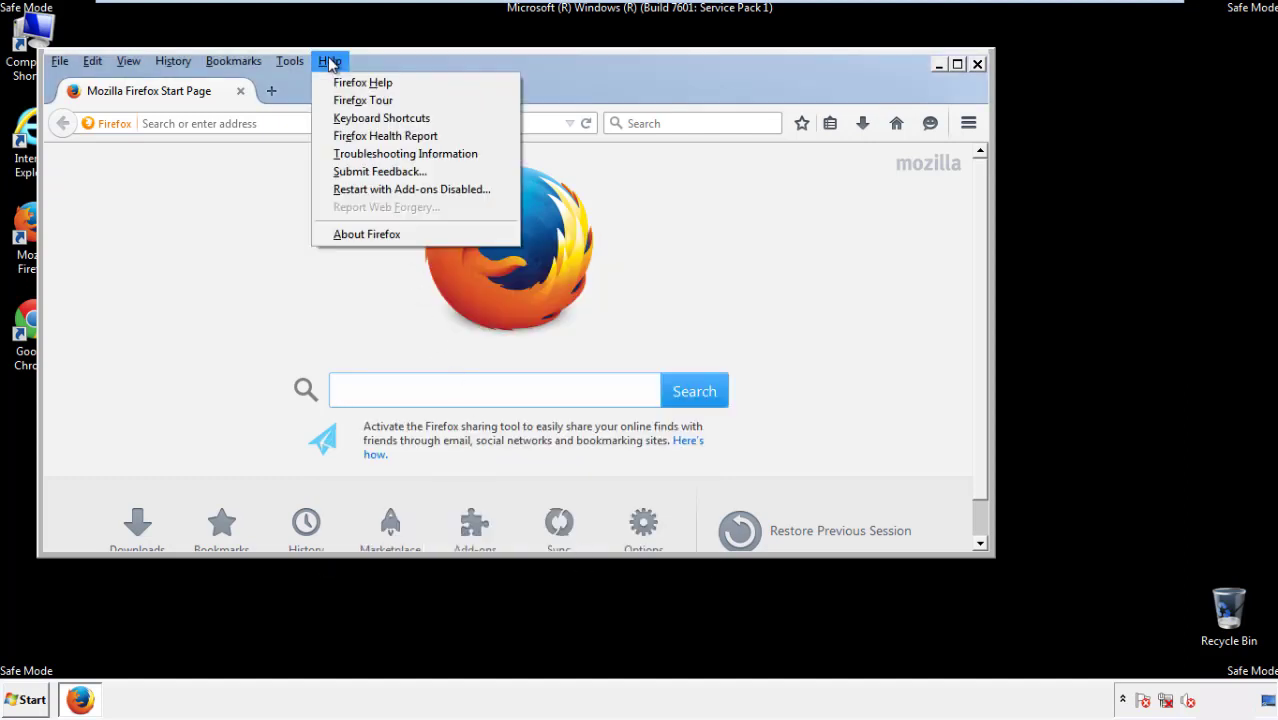
left_click(370, 154)
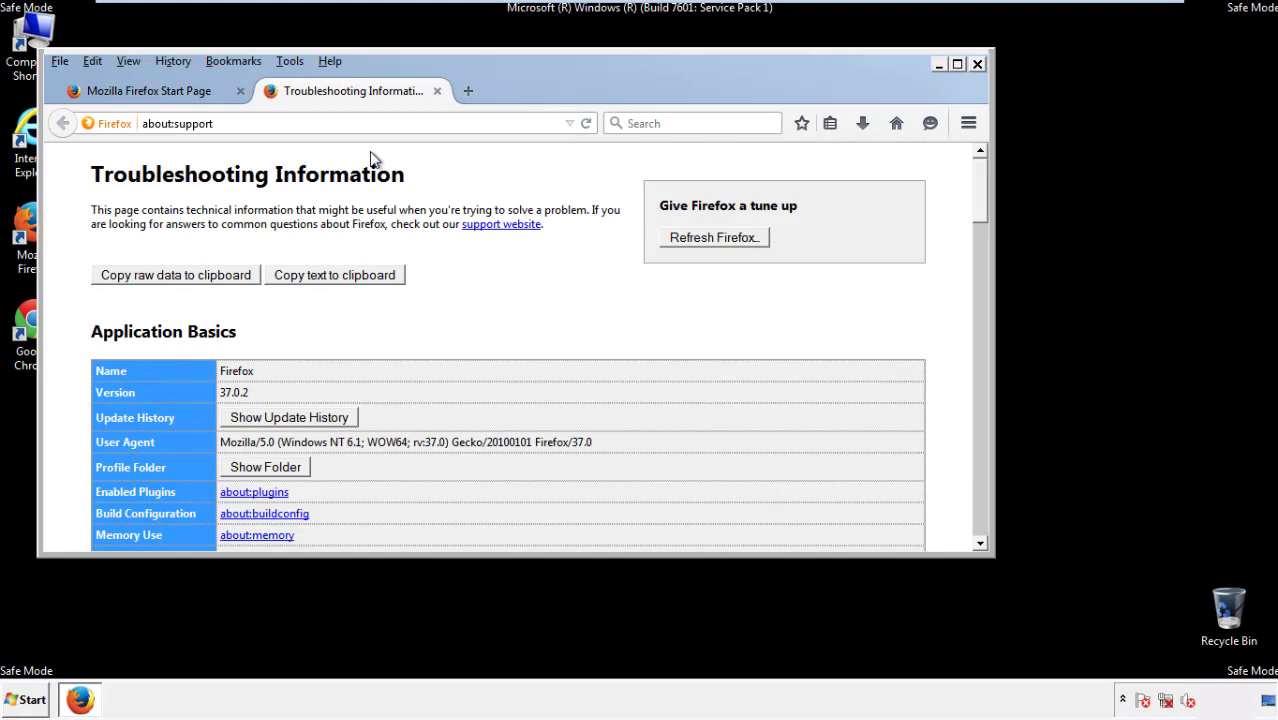
left_click(741, 243)
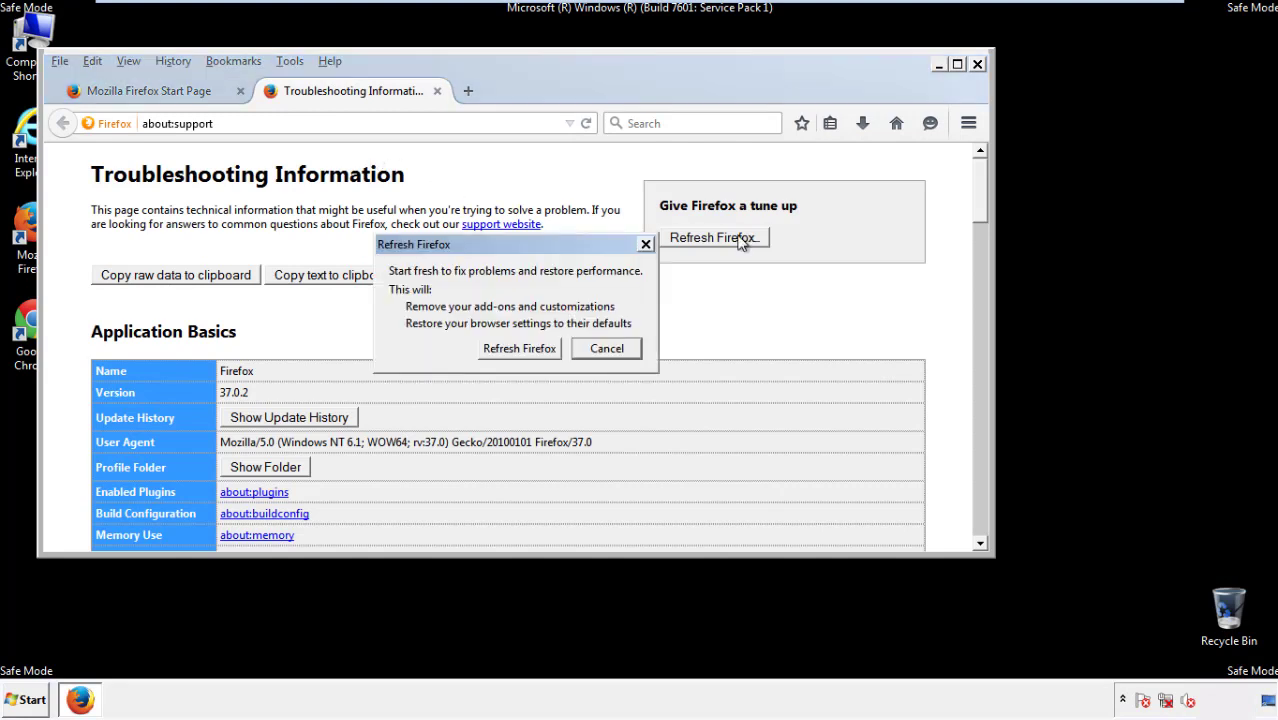
left_click(519, 348)
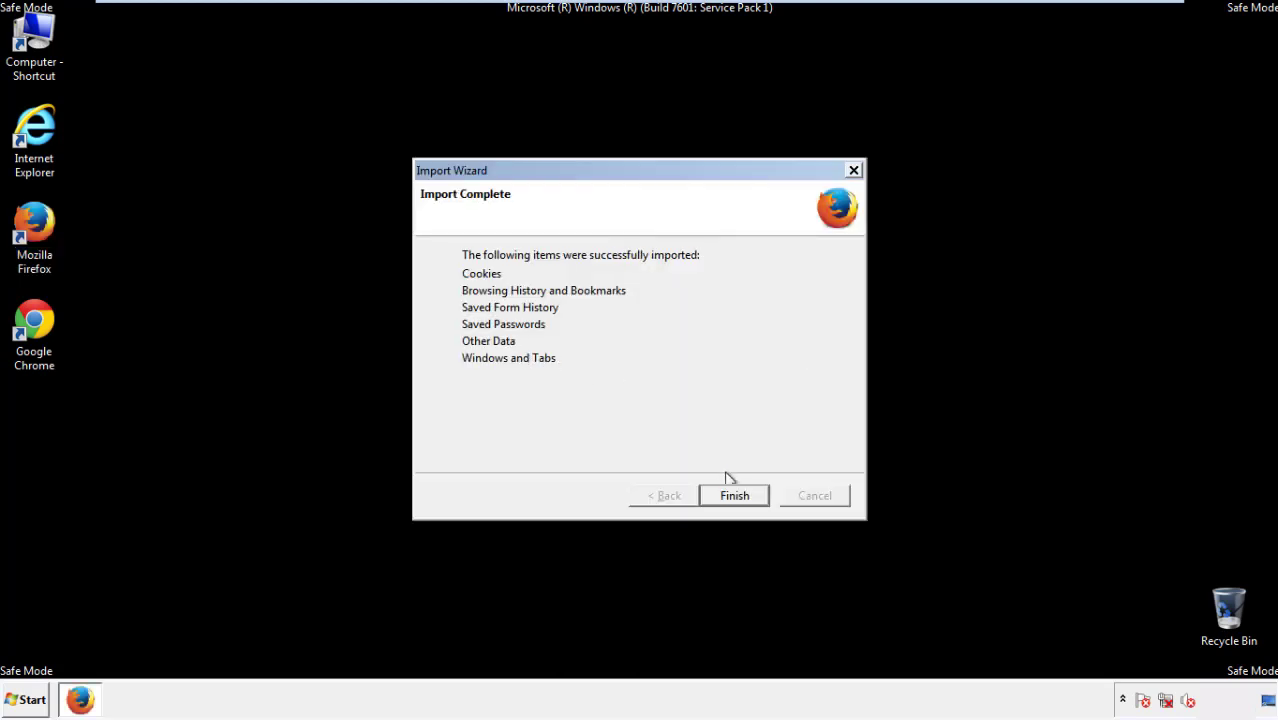
left_click(735, 496)
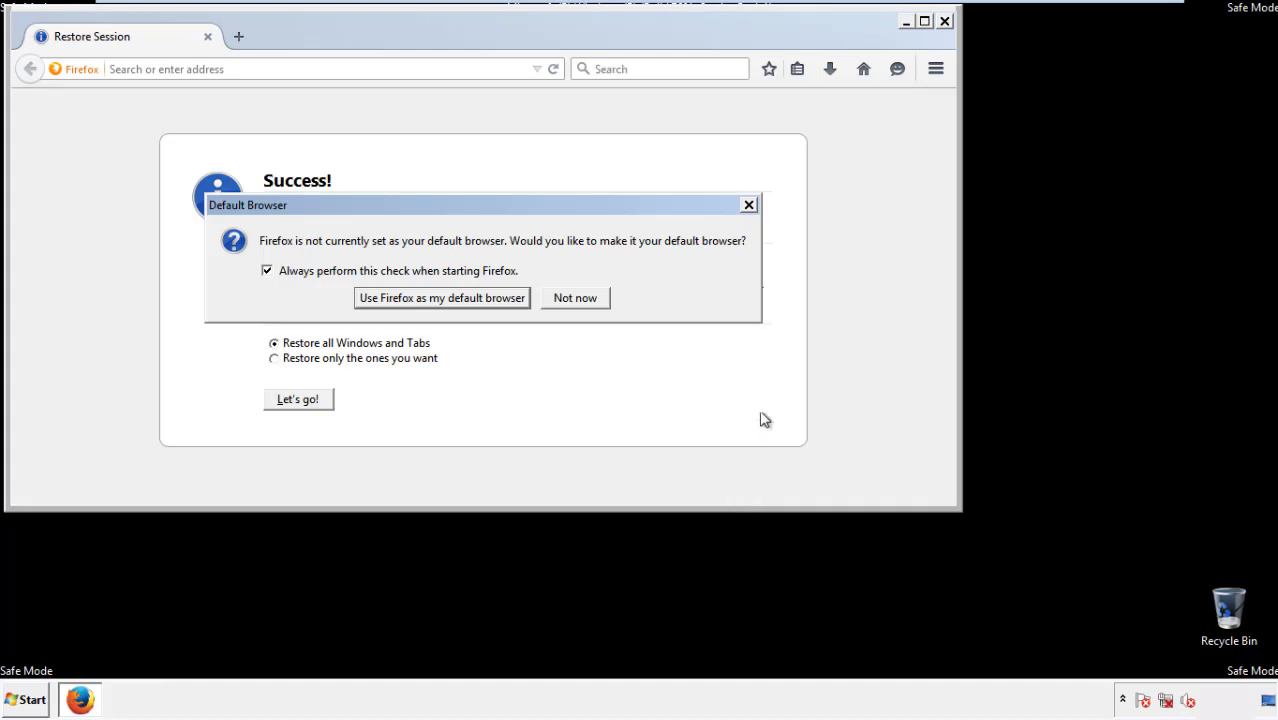
- Decline the default-browser prompt, close Firefox, and select the Google Chrome desktop shortcut
left_click(576, 298)
left_click(944, 21)
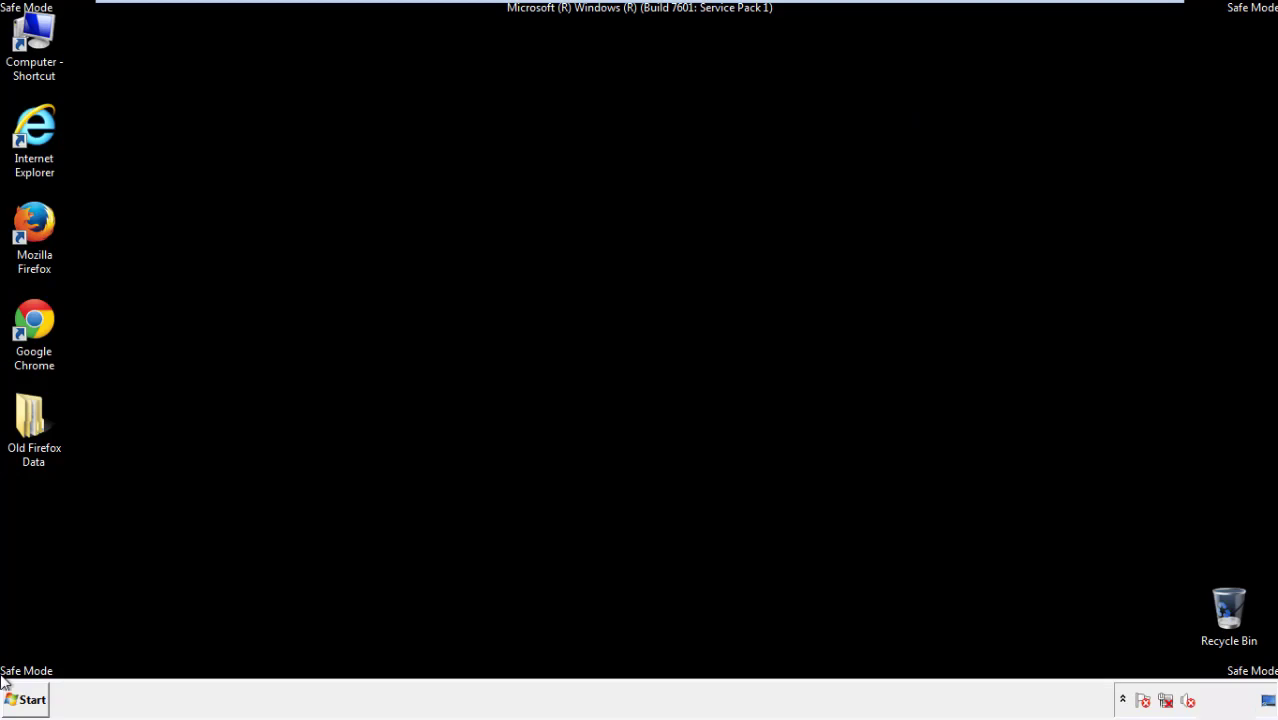
left_click(30, 318)
- Launch Chrome, dismiss the default-browser prompt, and reach Clear browsing data via Settings > History
double_click(30, 318)
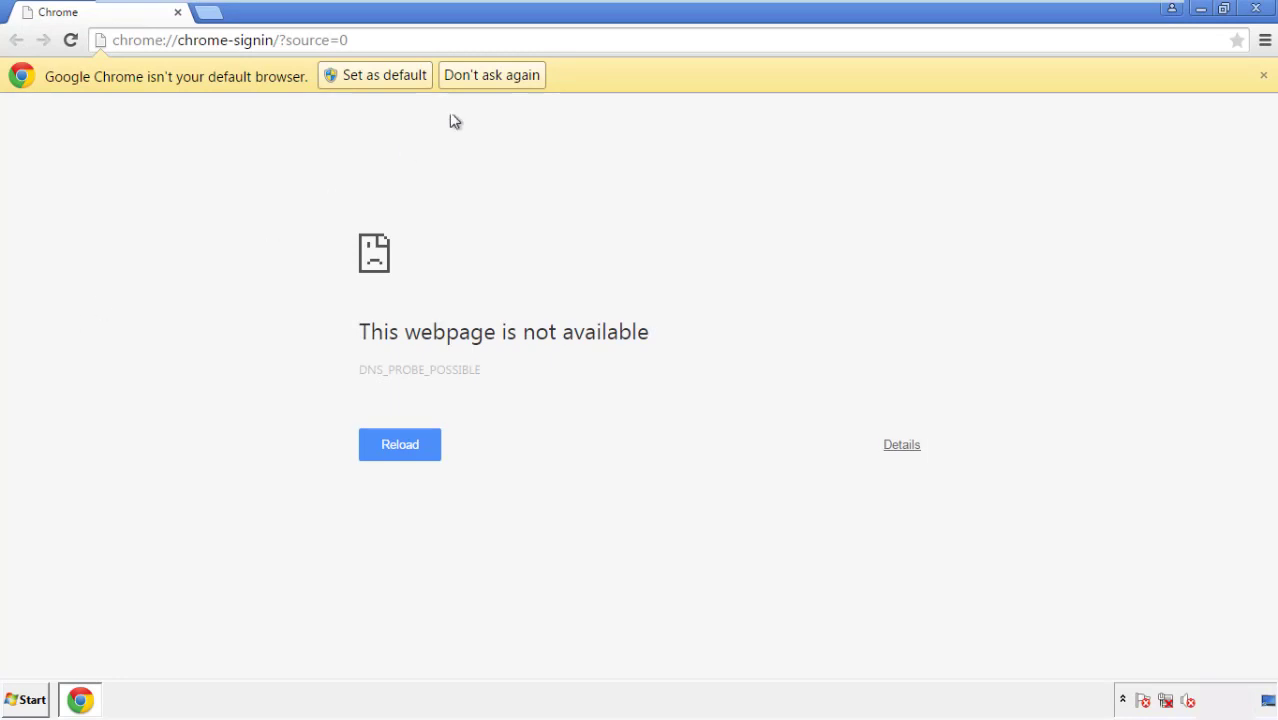
left_click(491, 75)
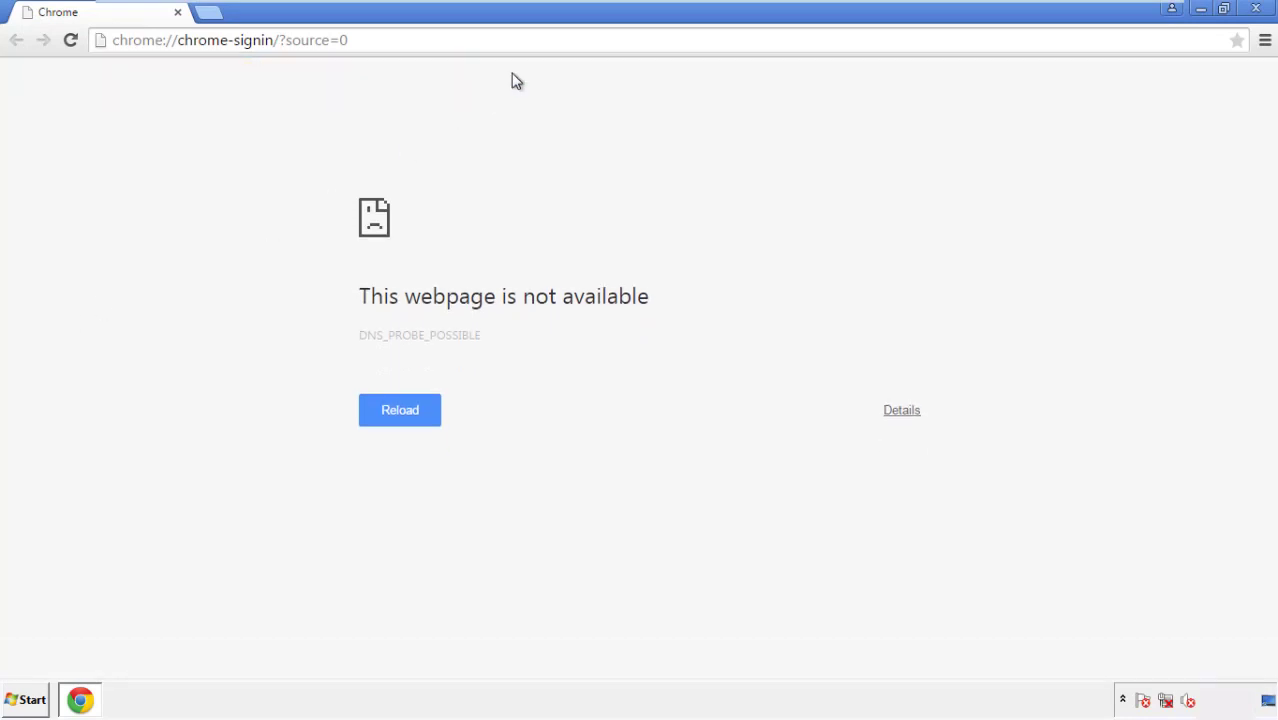
left_click(1265, 42)
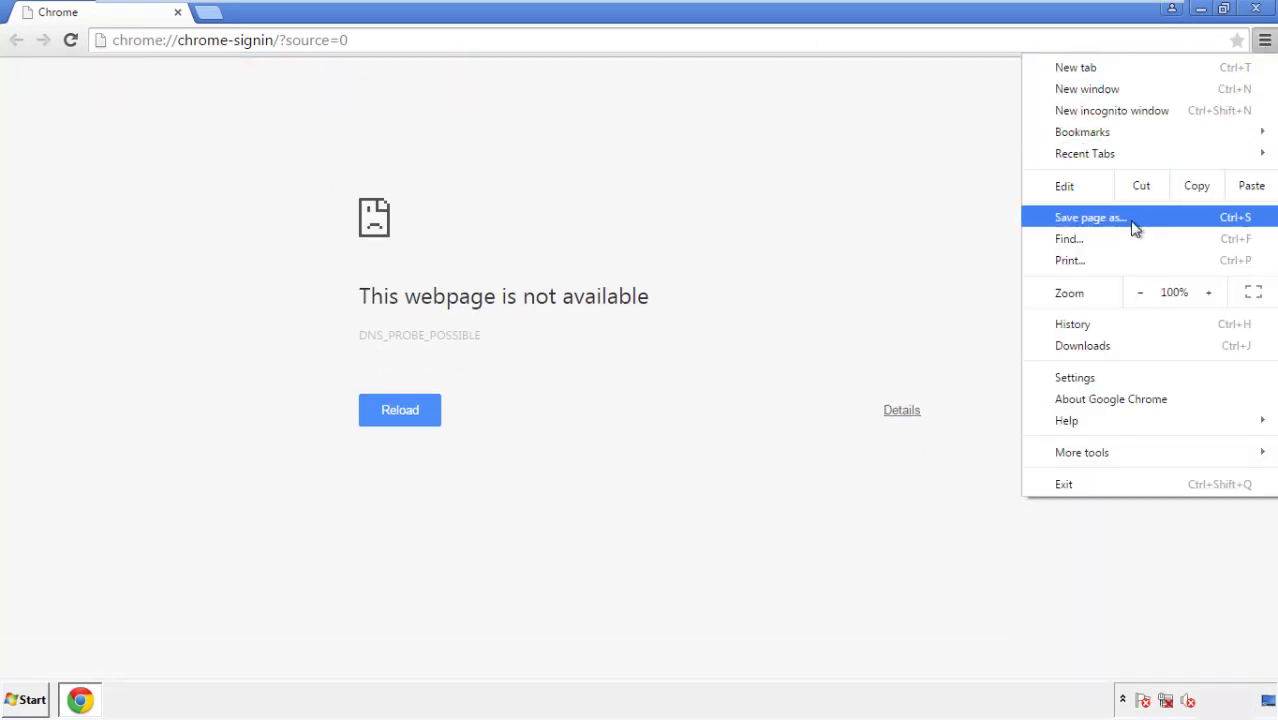
left_click(1078, 377)
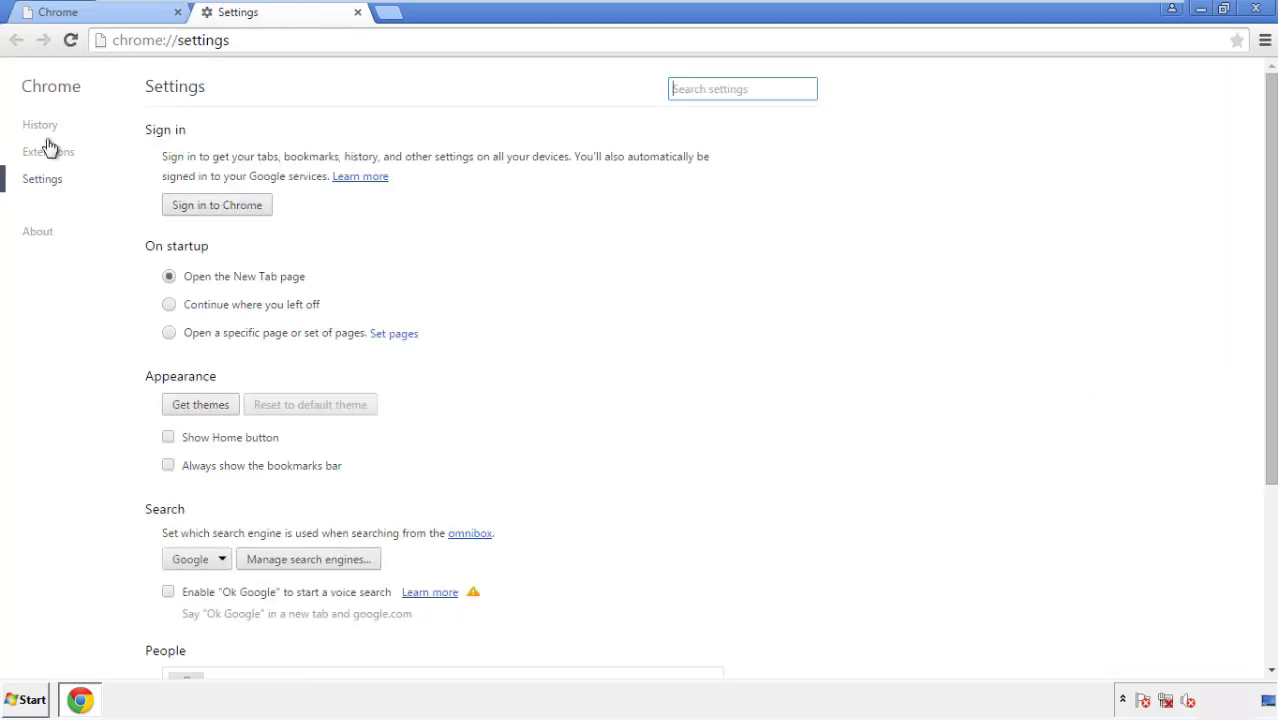
left_click(45, 127)
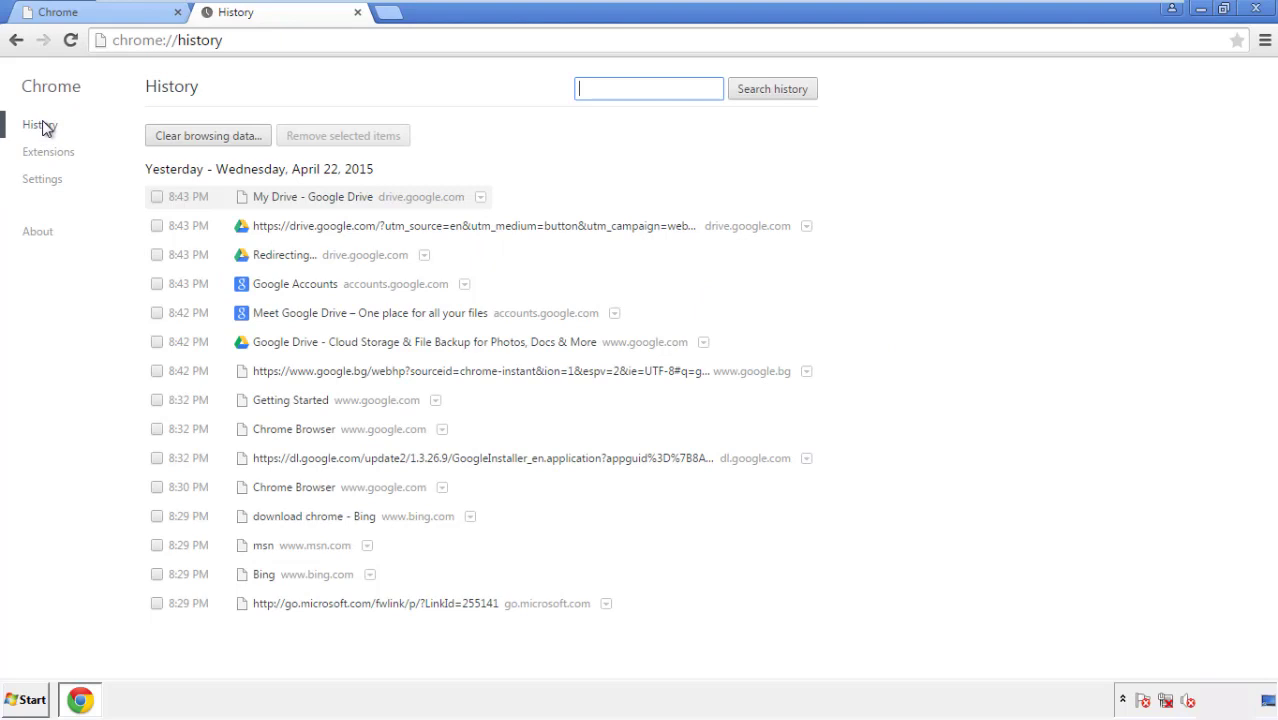
left_click(192, 138)
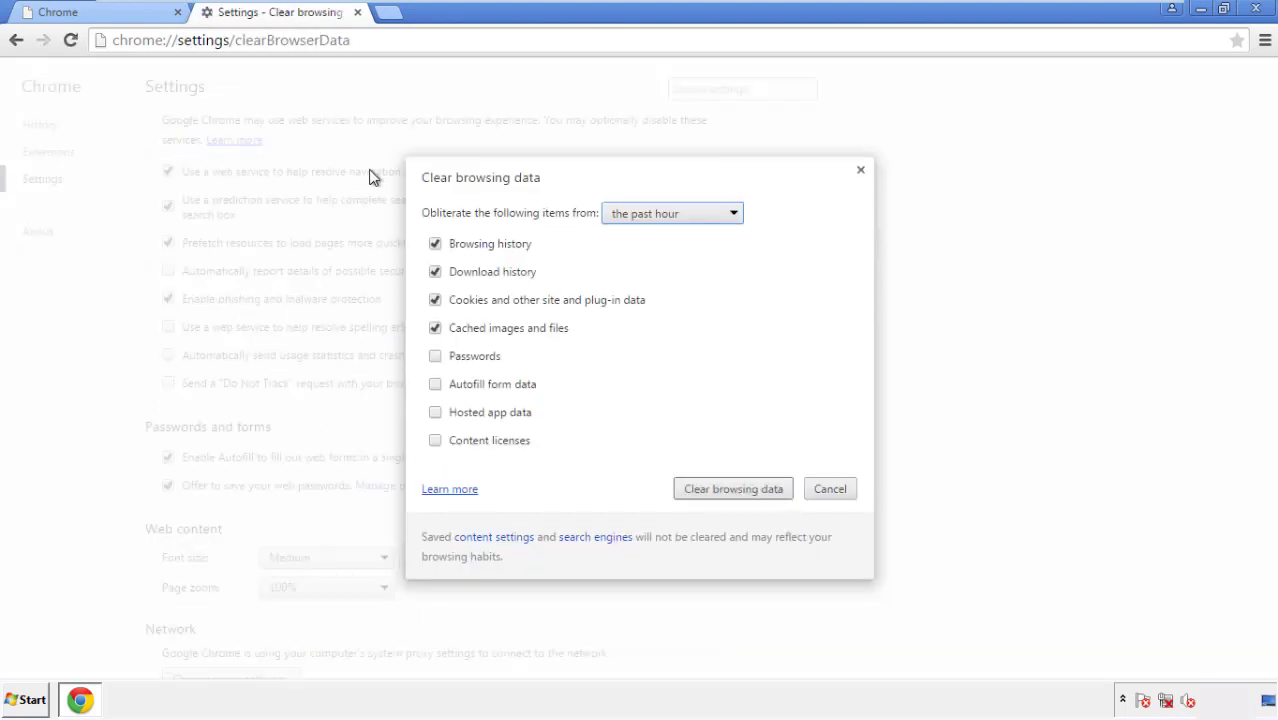
- Clear Chrome browsing data from the beginning of time, including autofill form data
left_click(643, 216)
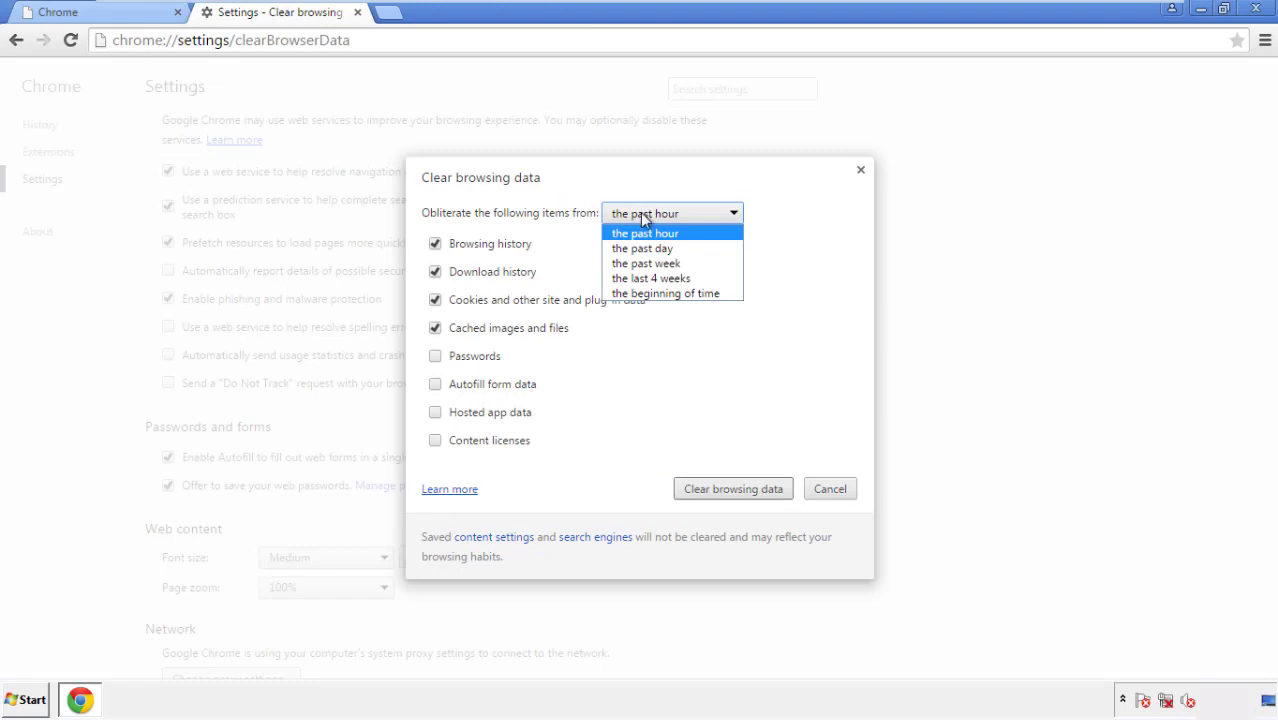
left_click(640, 294)
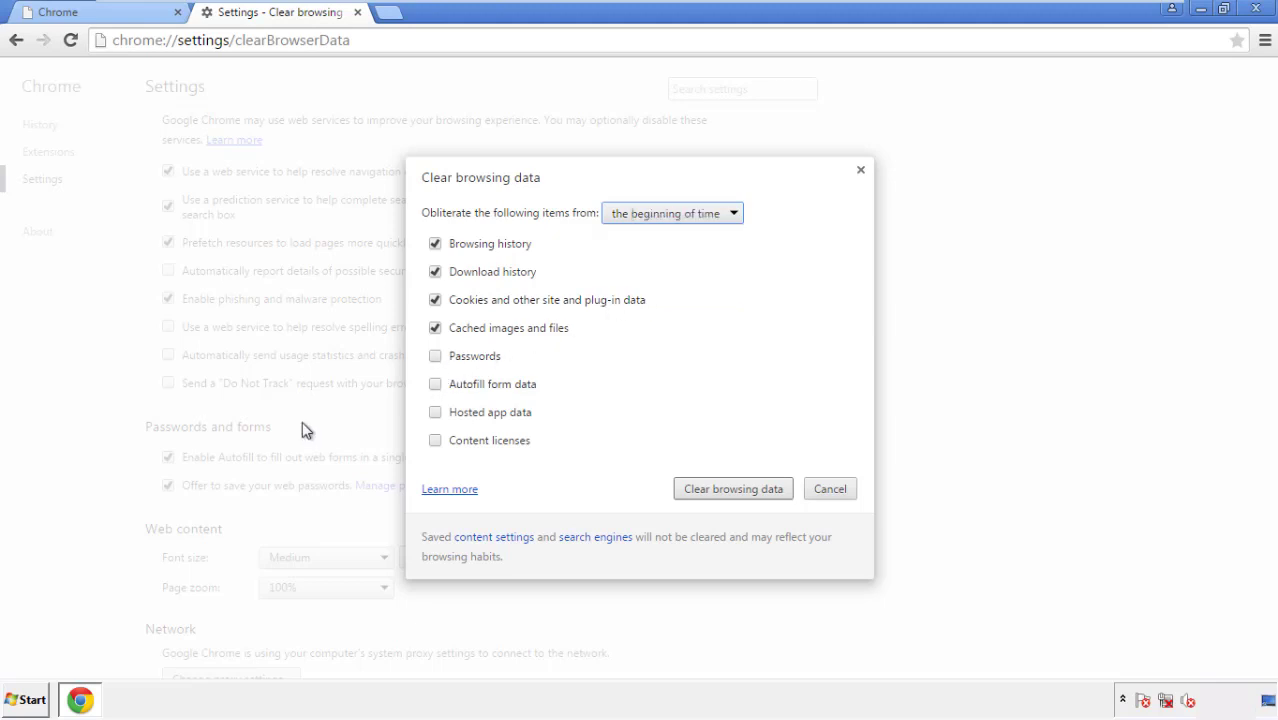
left_click(438, 386)
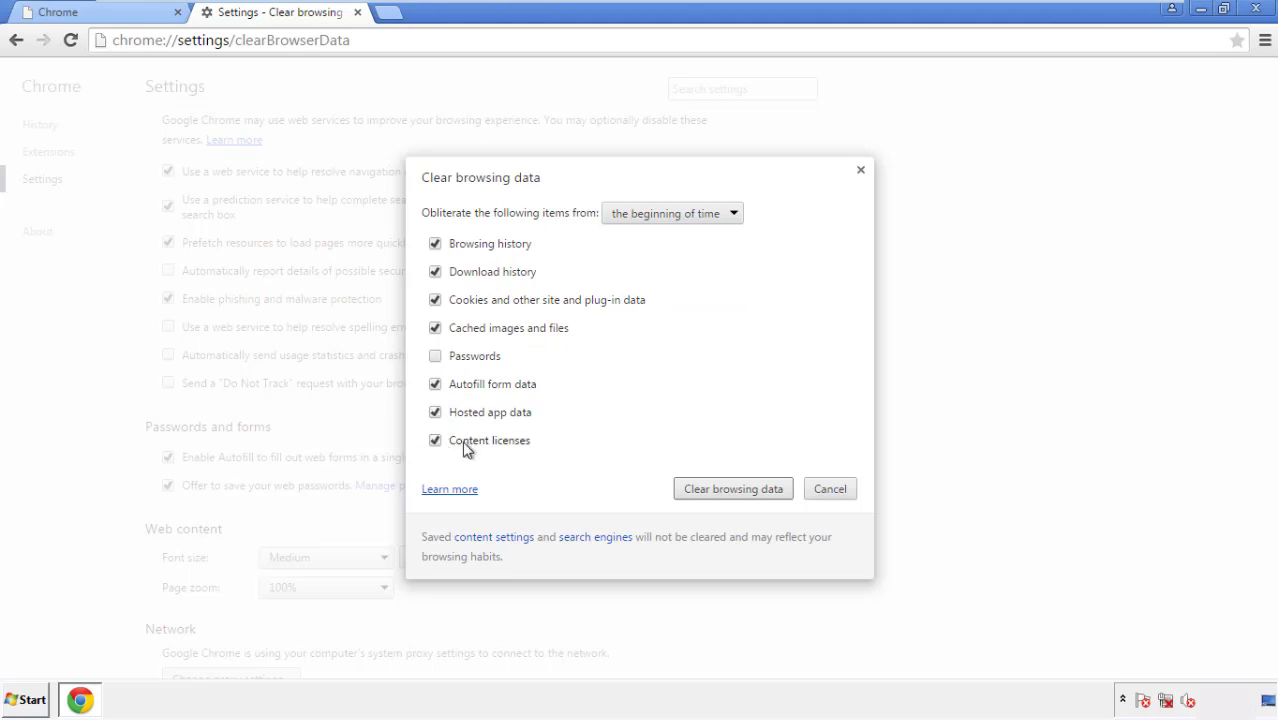
left_click(715, 492)
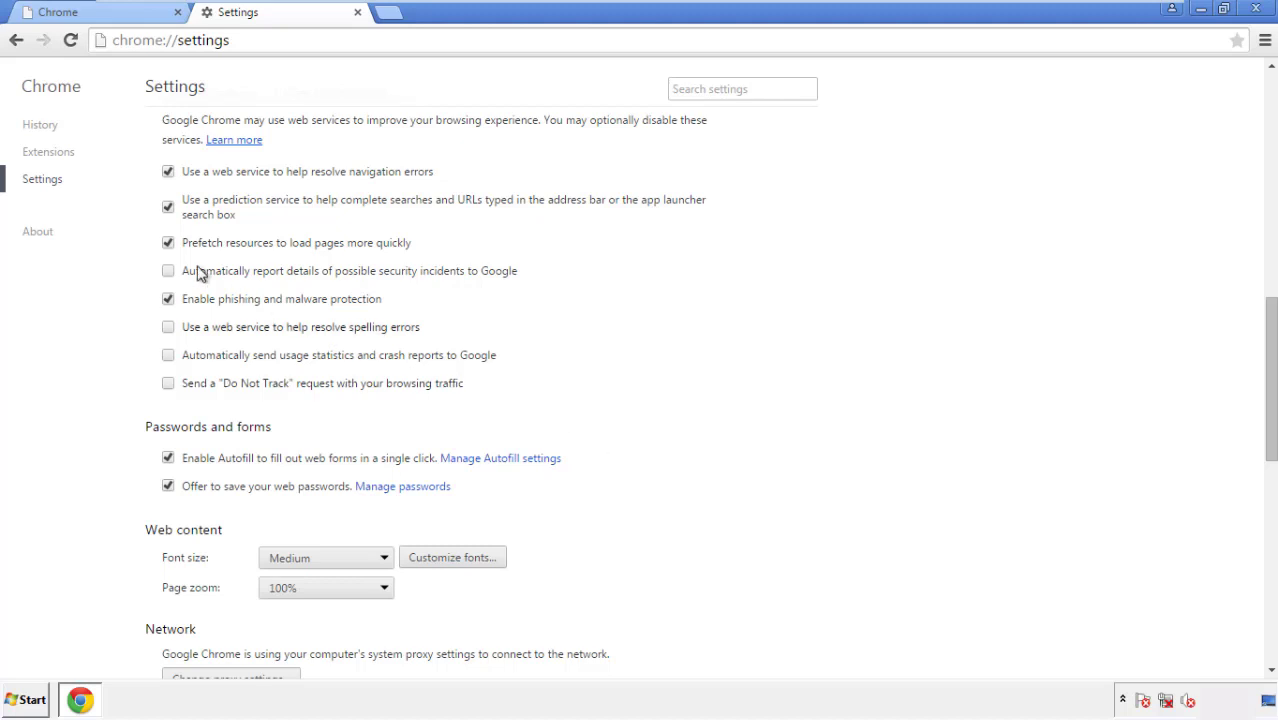
- Reset Chrome's settings to their original defaults and close the browser
left_click_drag(1270, 318, 1244, 557)
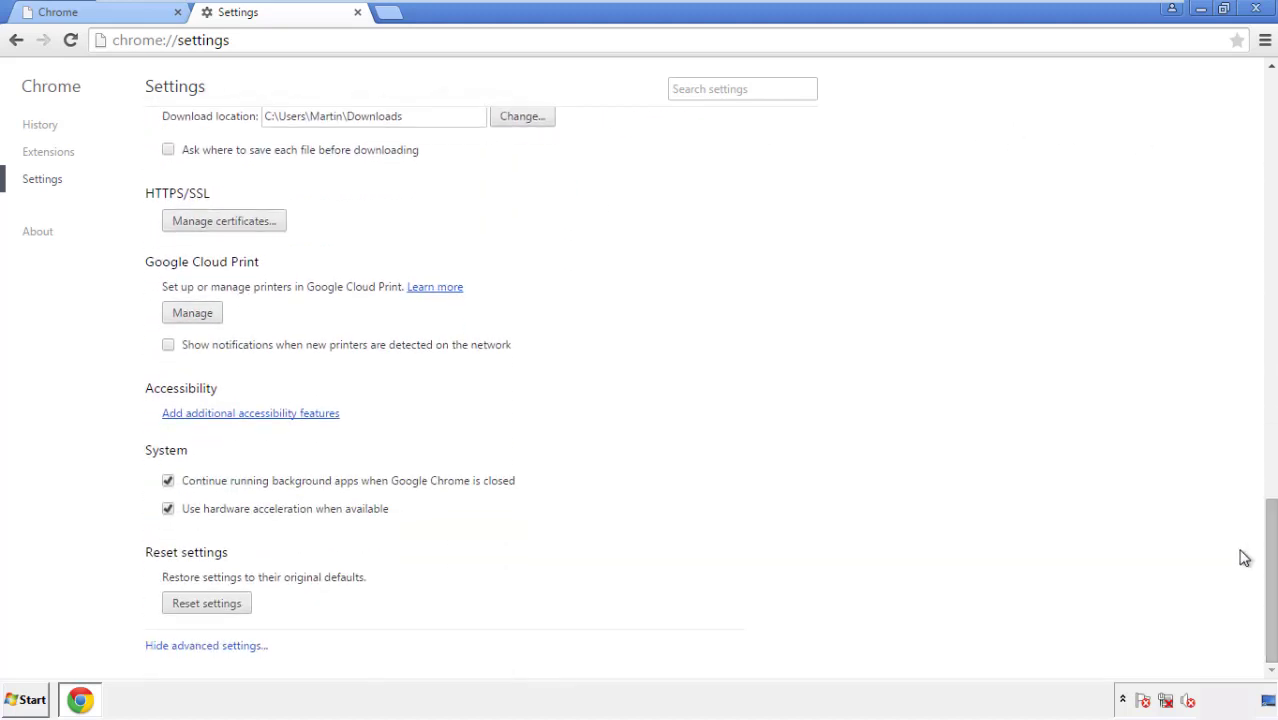
left_click(242, 610)
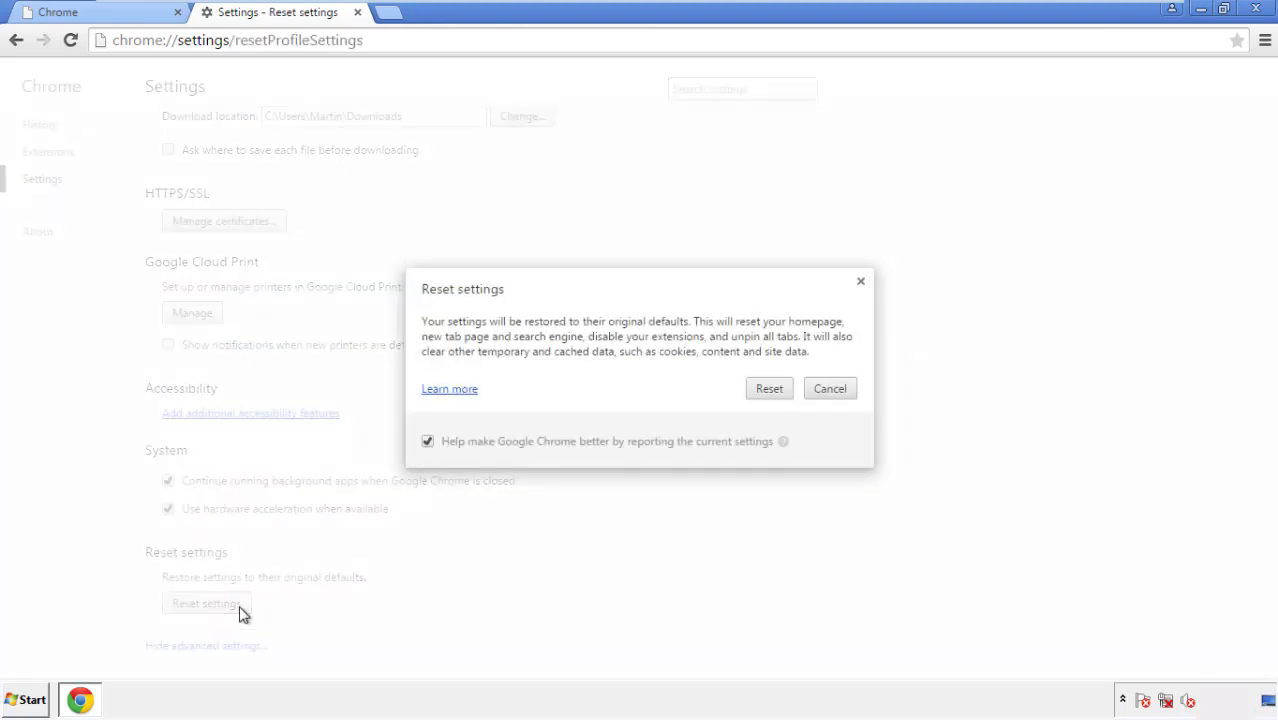
left_click(771, 390)
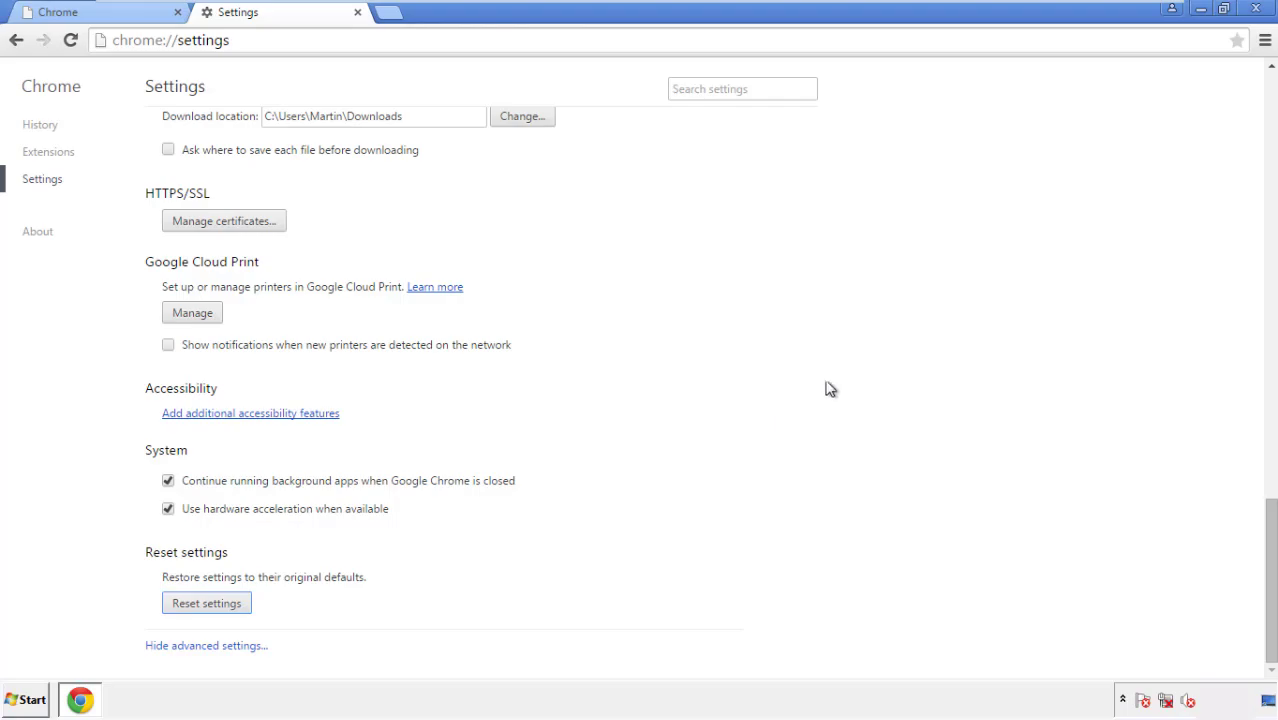
left_click(1256, 8)
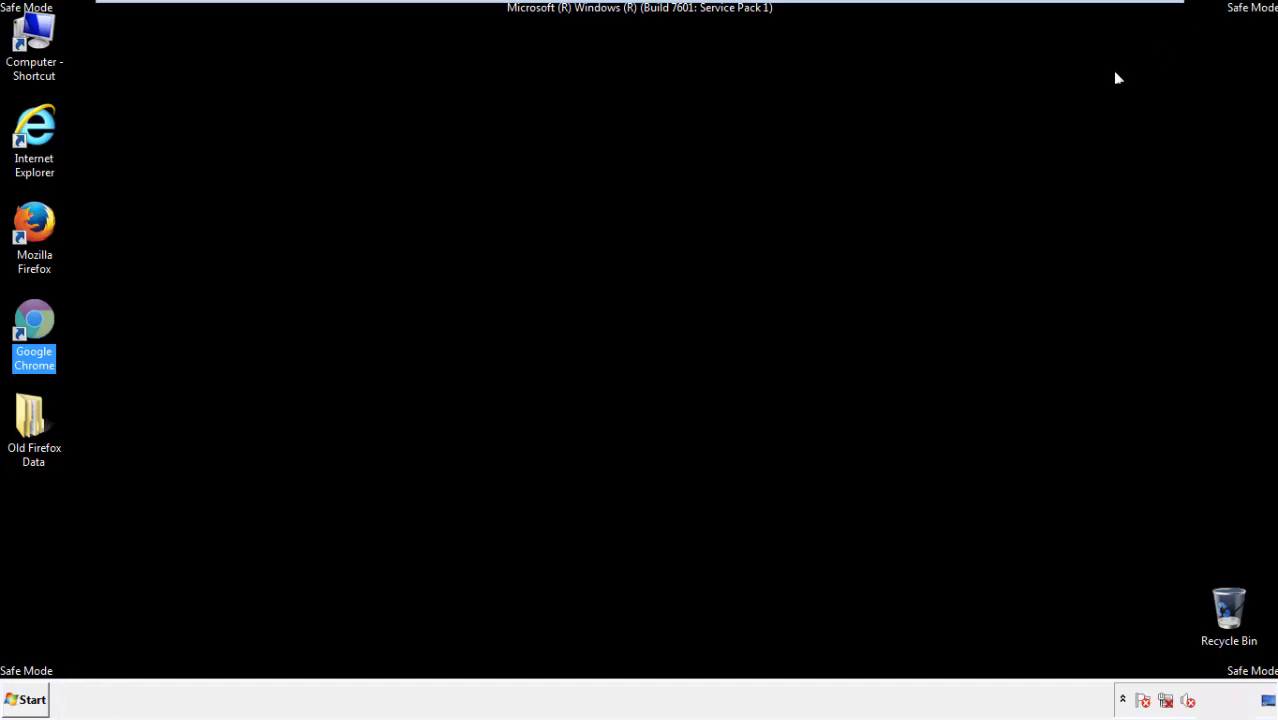
- Remove the Search Mine extension in Firefox's Add-ons Manager and close Firefox
left_click(689, 322)
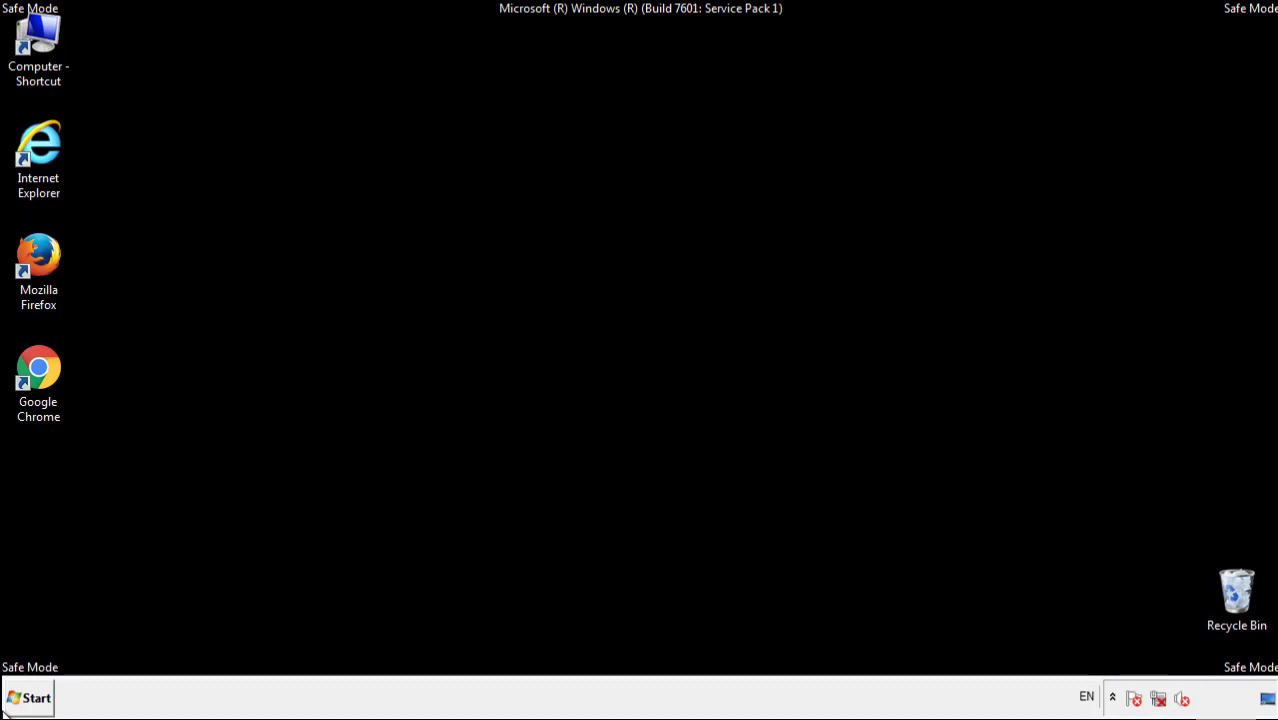
double_click(49, 250)
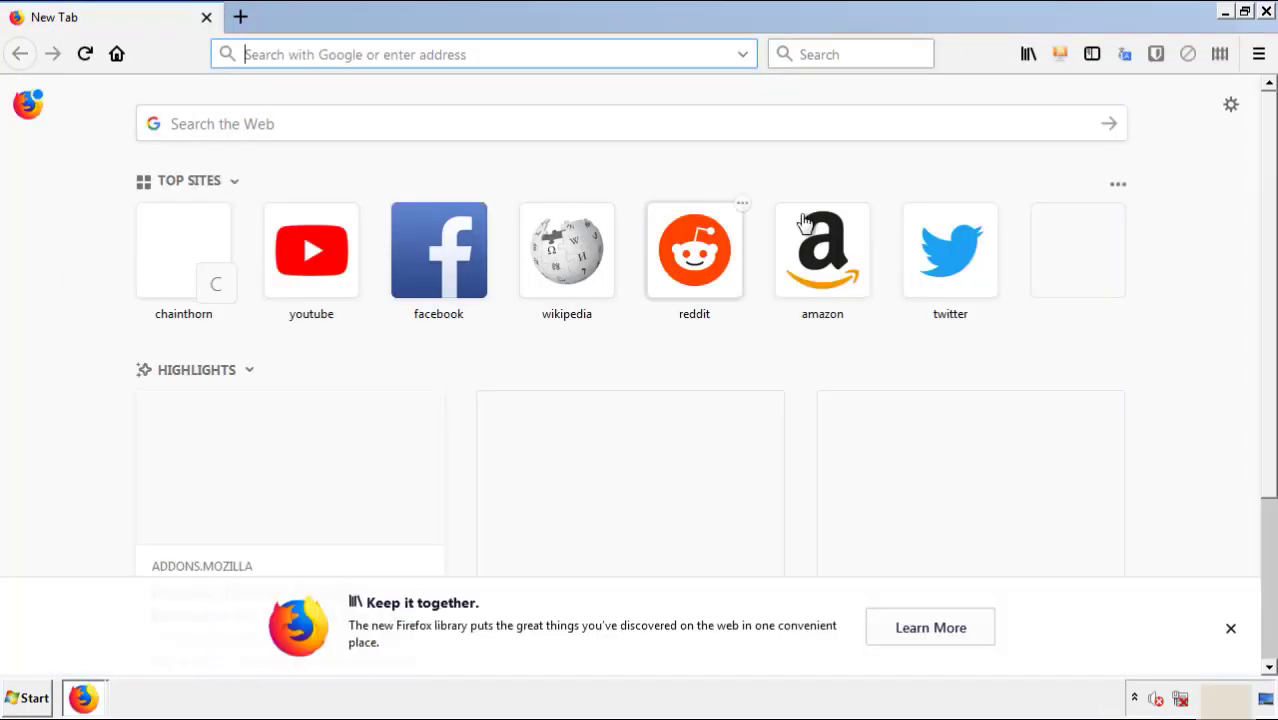
left_click(1259, 54)
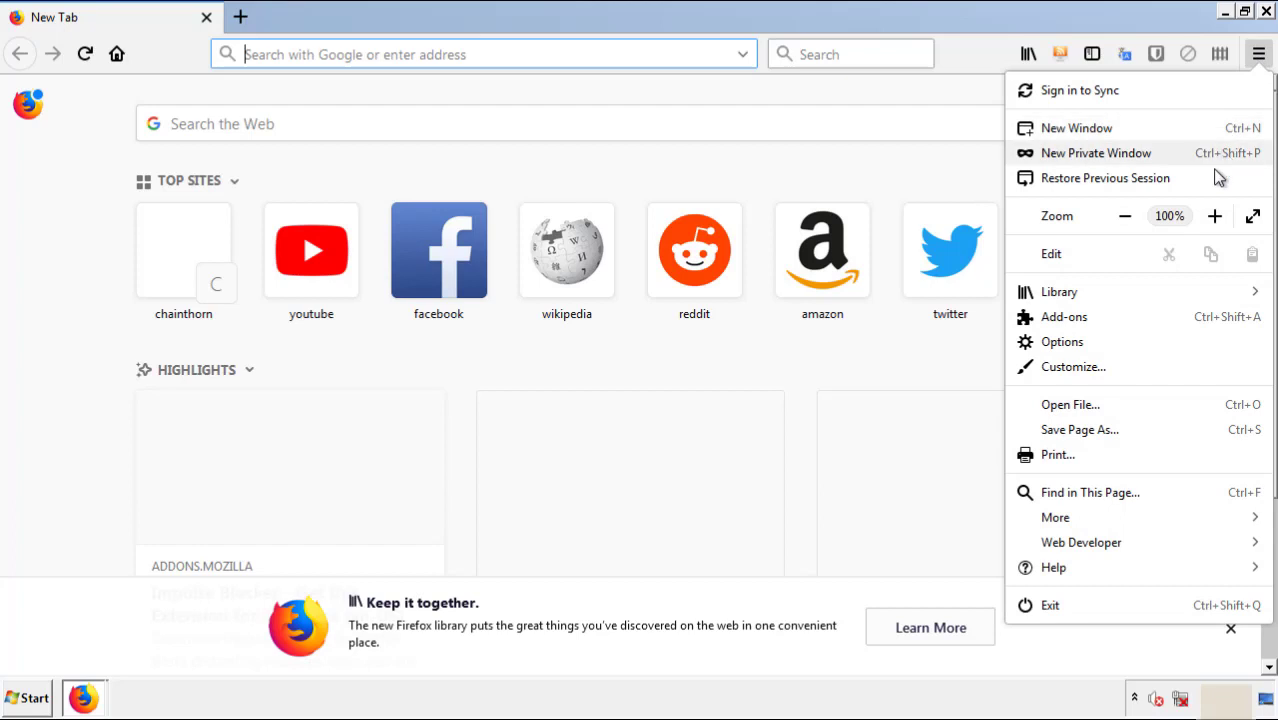
left_click(1178, 326)
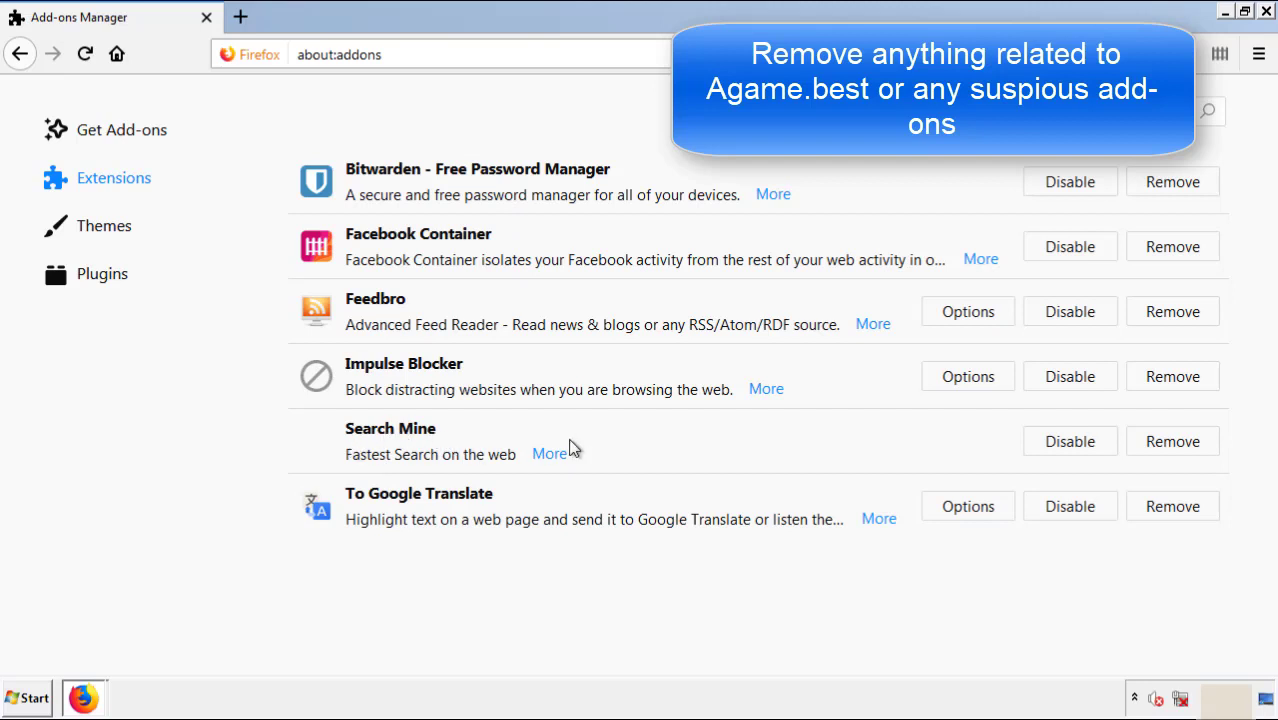
left_click(1167, 450)
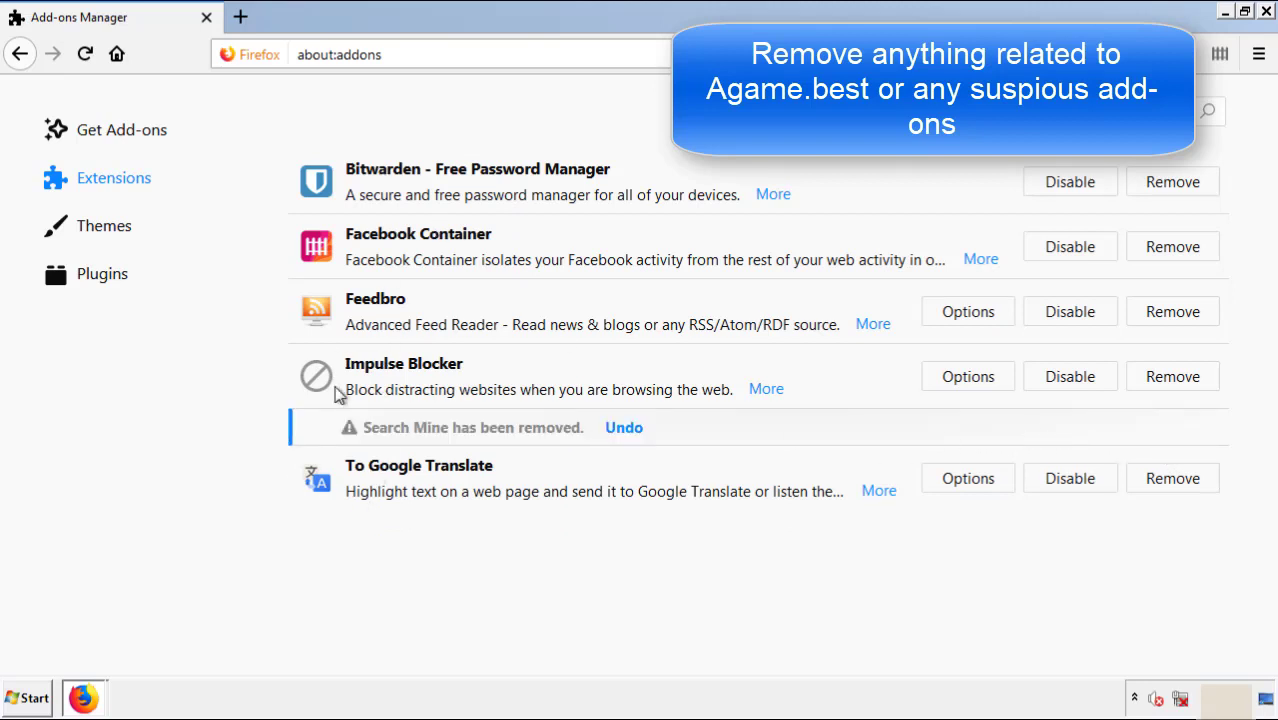
left_click(1266, 12)
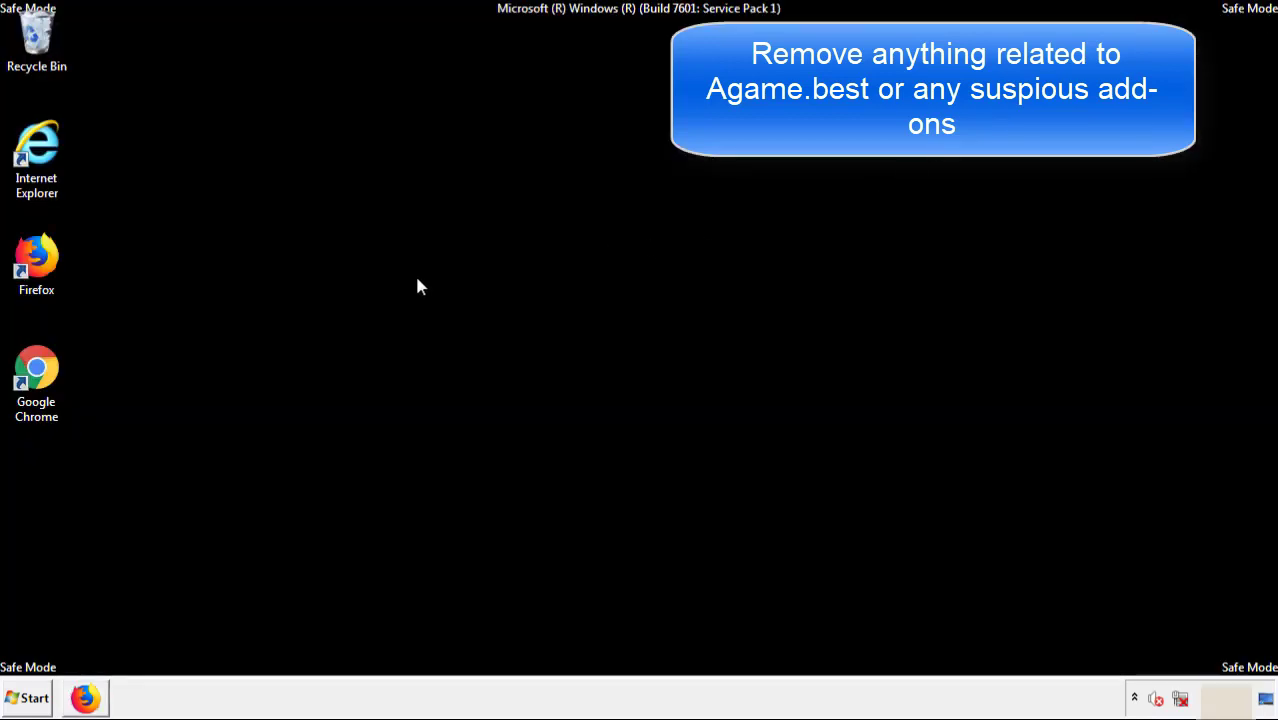
- In Chrome's More tools > Extensions page, remove the Search Mine extension and confirm
double_click(36, 390)
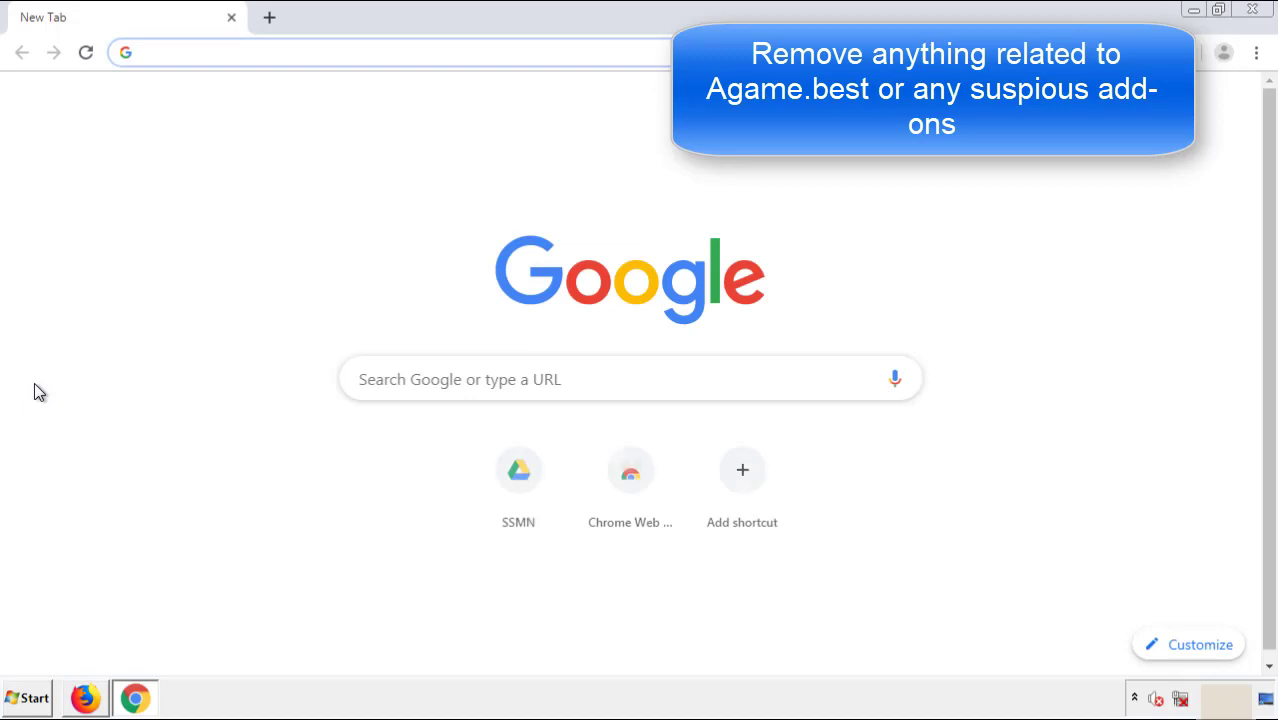
left_click(1256, 52)
mouse_move(1141, 351)
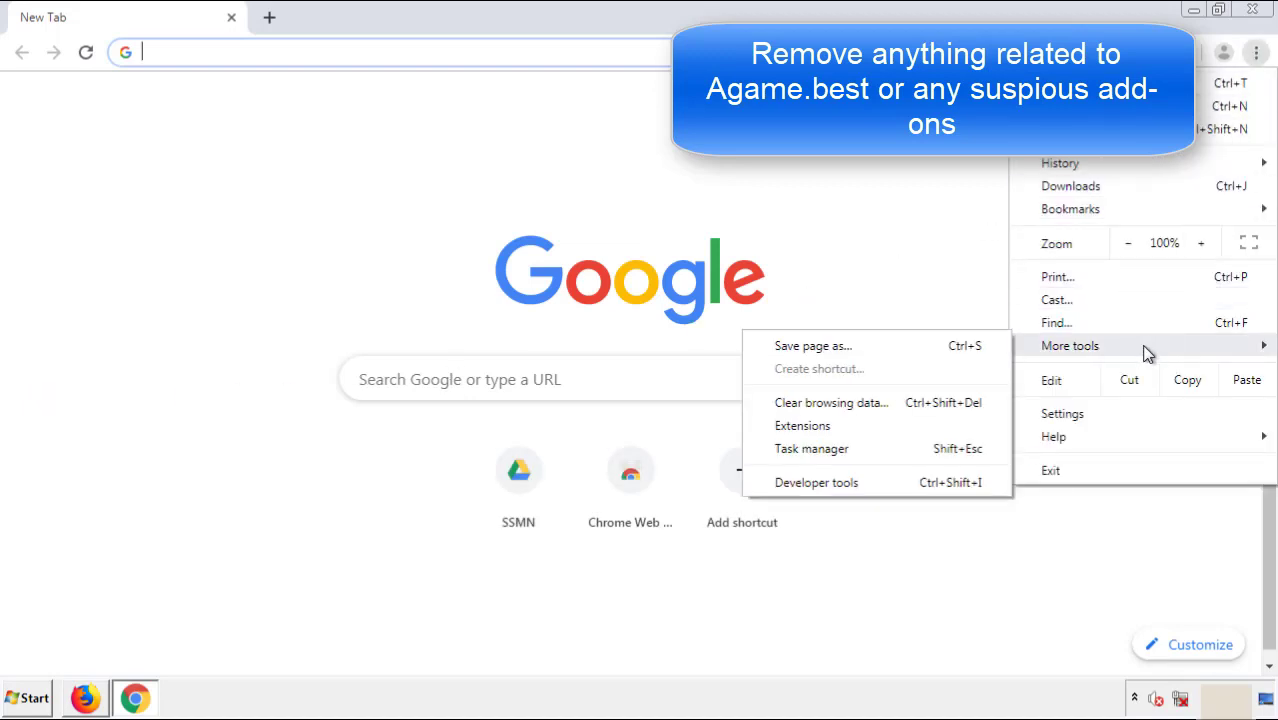
left_click(815, 425)
scroll(359, 334, "down", 10)
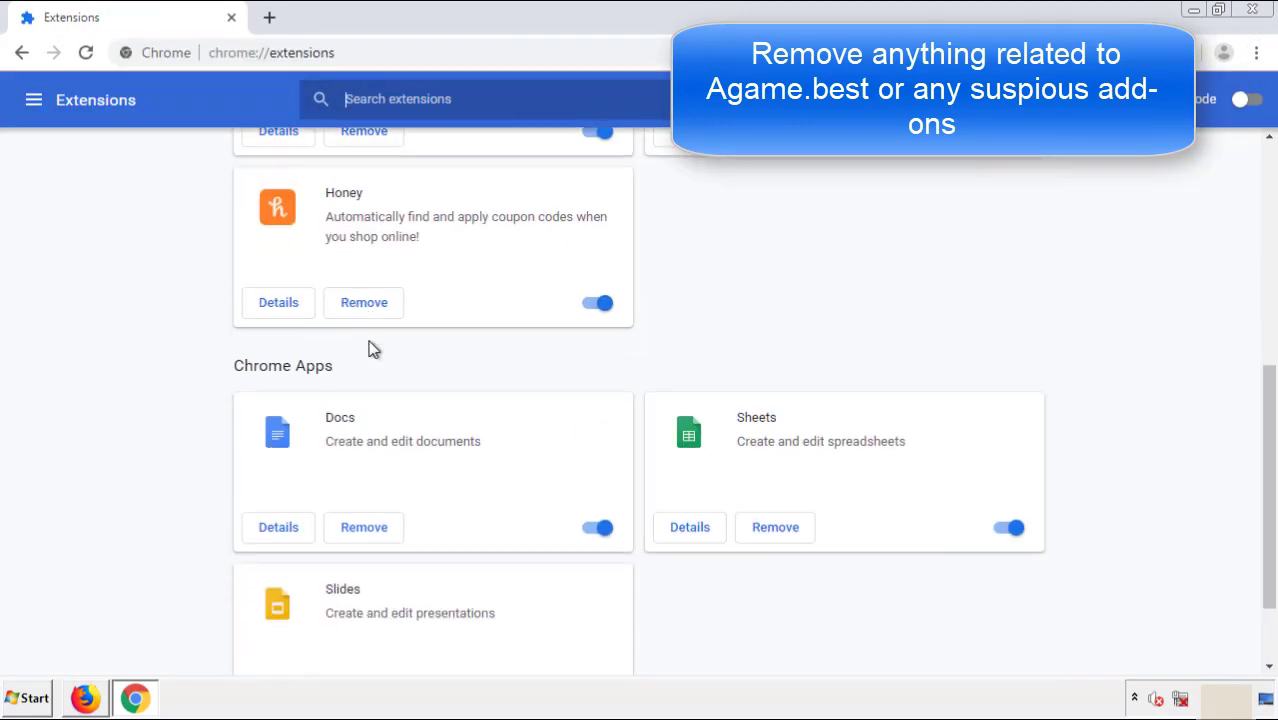
scroll(485, 366, "up", 10)
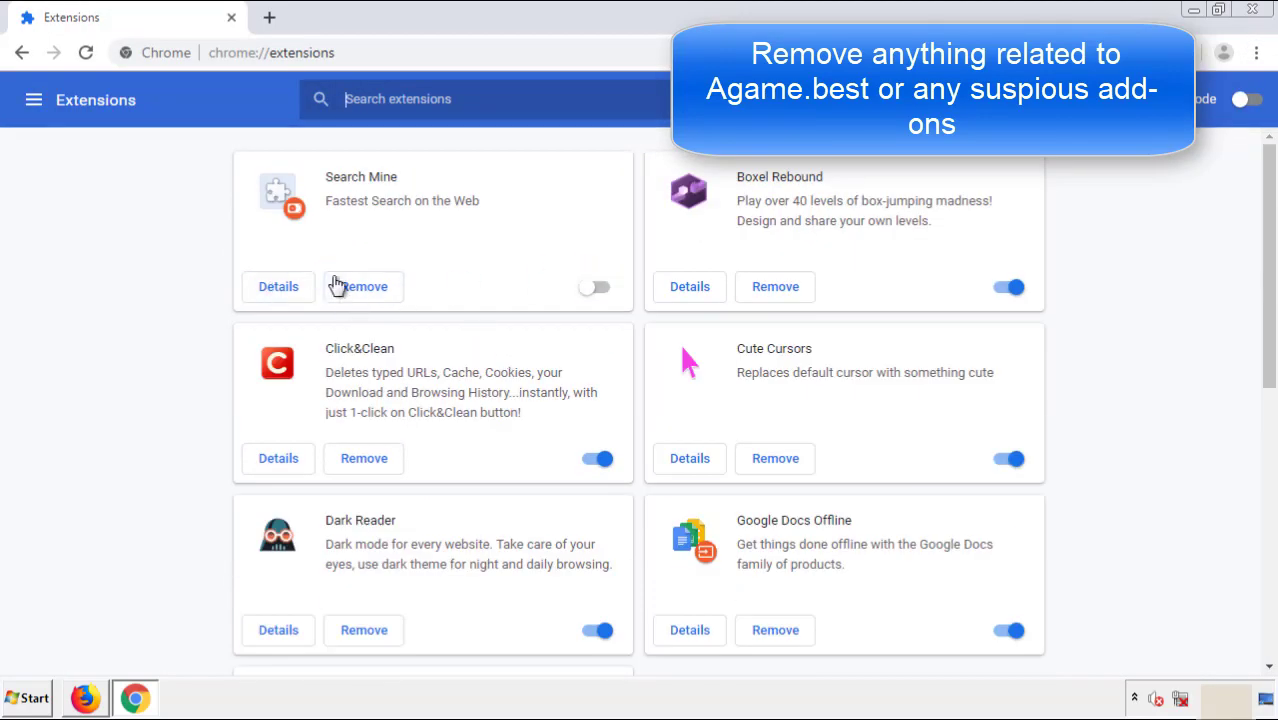
left_click(362, 290)
left_click(726, 162)
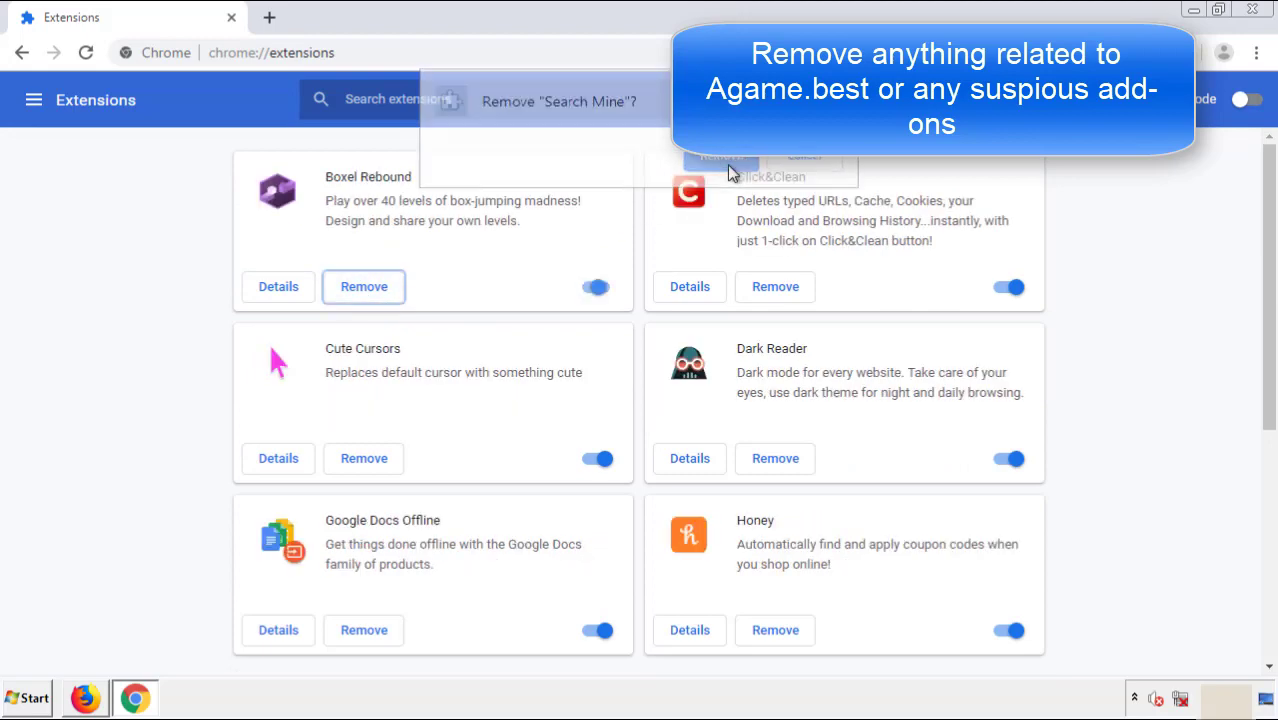
- Close Google Chrome, then restart Windows 7 from the Start menu's Shut down options
left_click(1263, 14)
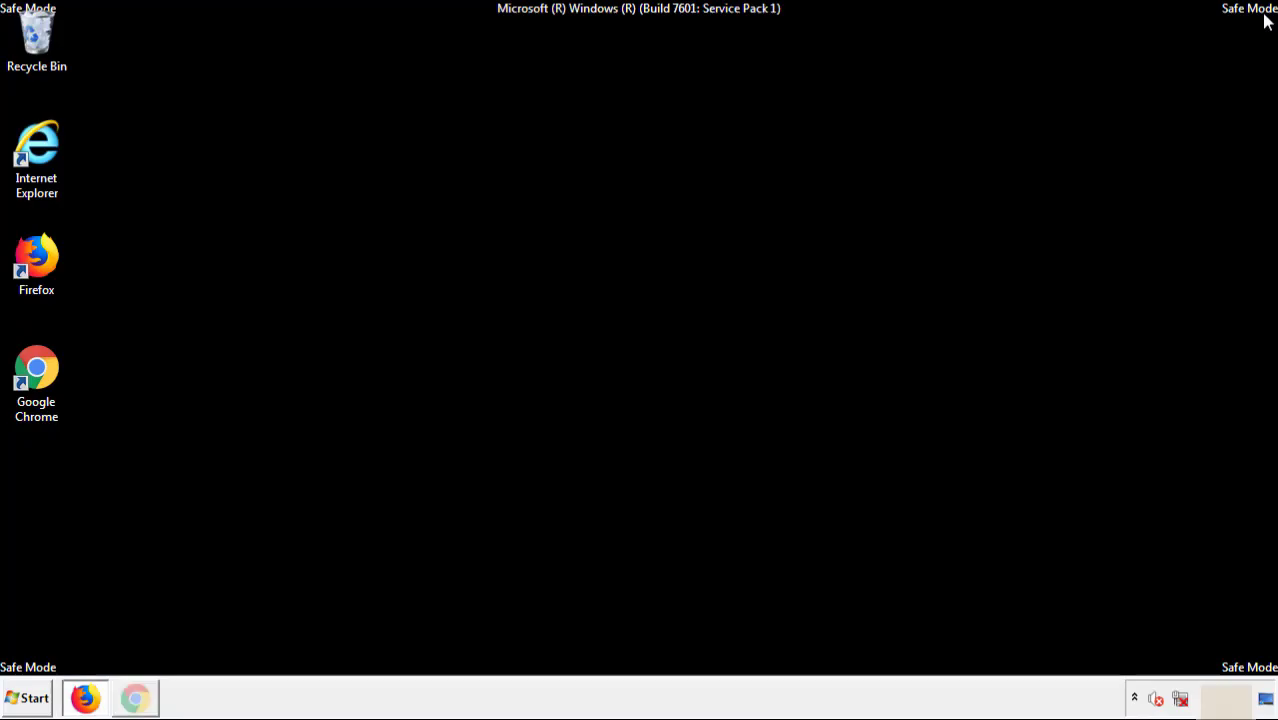
left_click(33, 700)
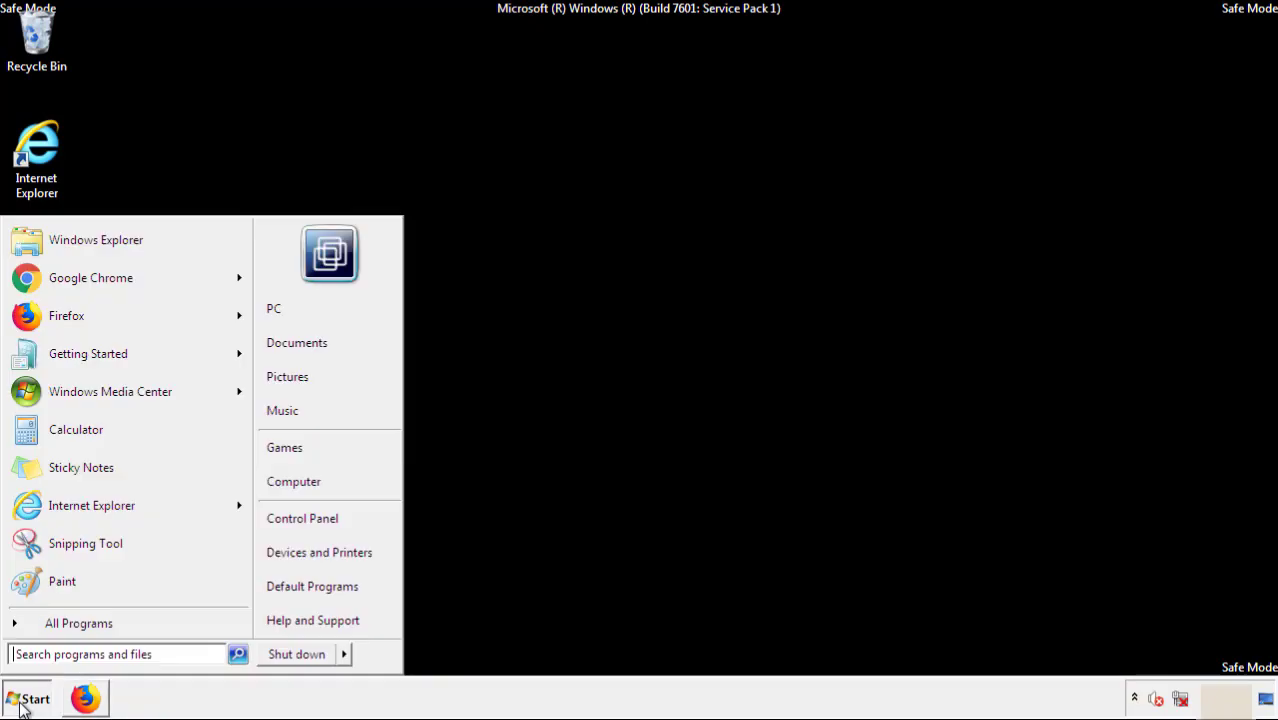
mouse_move(347, 658)
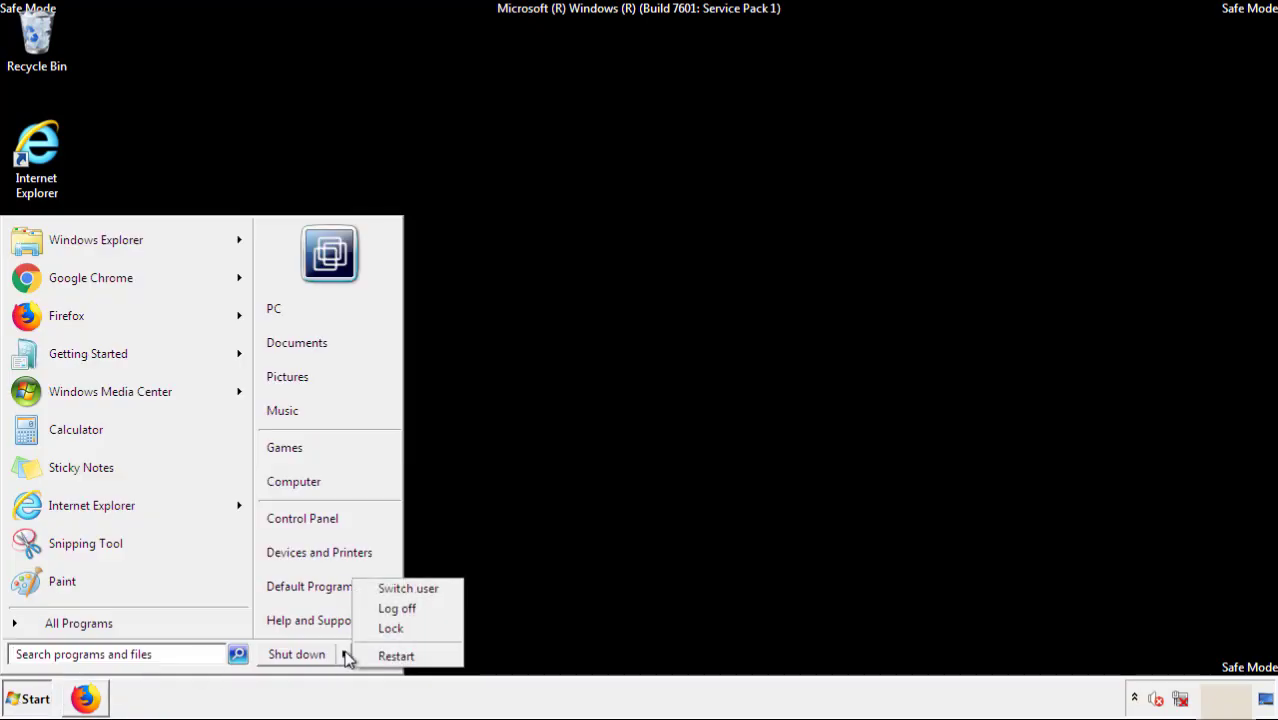
left_click(396, 656)
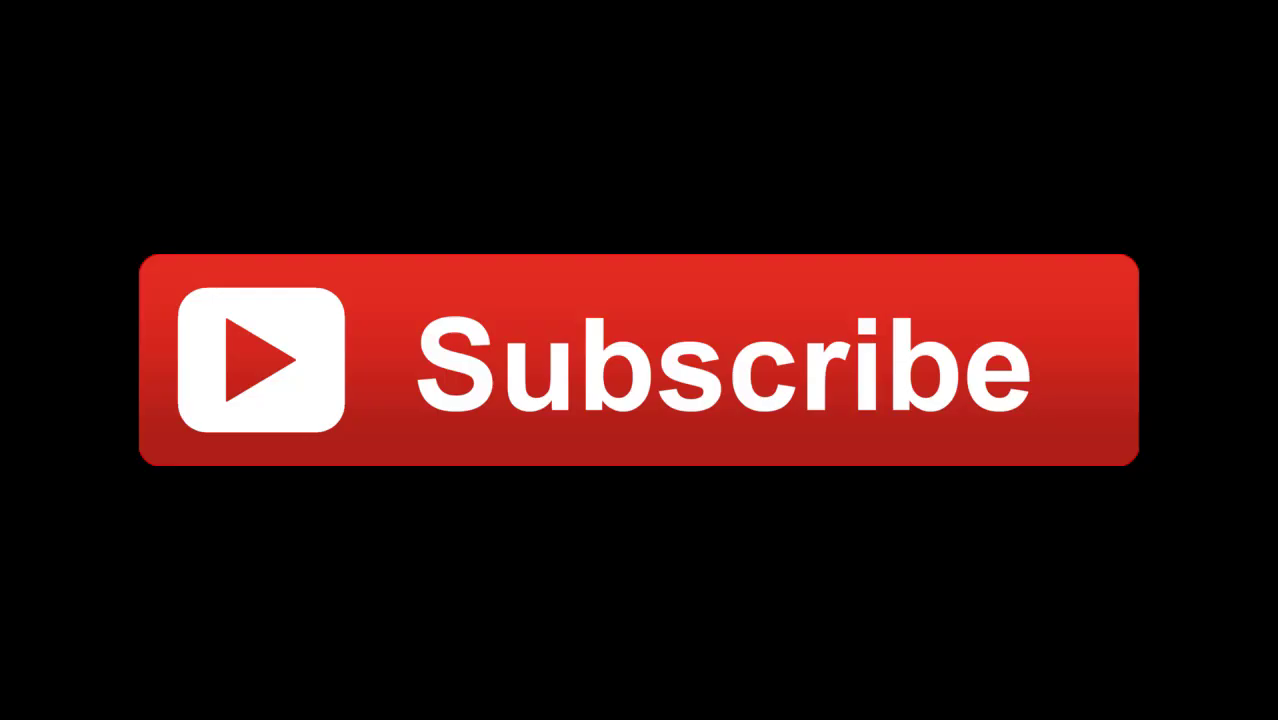